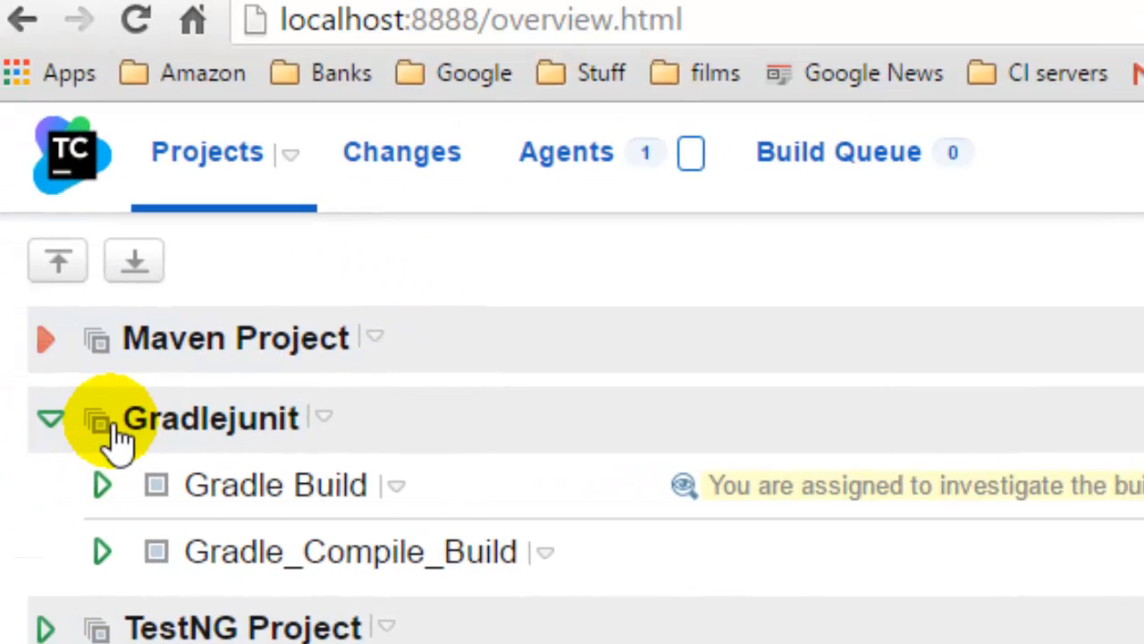
Step: Collapse the Gradlejunit and Vstestrepo projects and expand Maven Project to list its build configurations
{"action": "left_click", "coordinate": [46, 416]}
{"action": "left_click", "coordinate": [45, 577]}
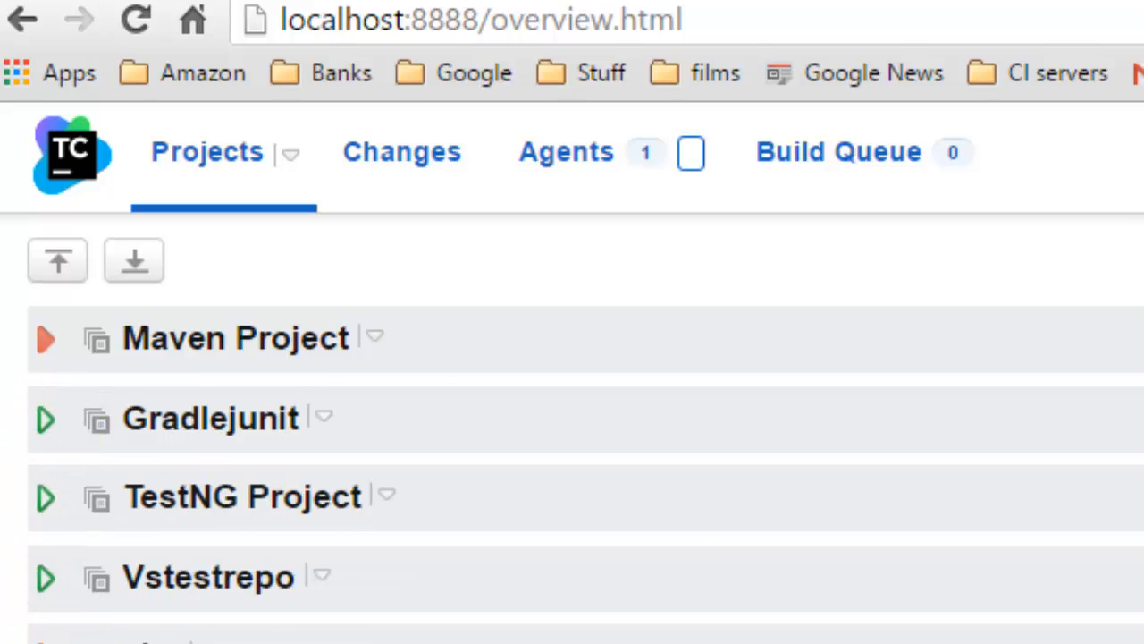
{"action": "left_click", "coordinate": [46, 342]}
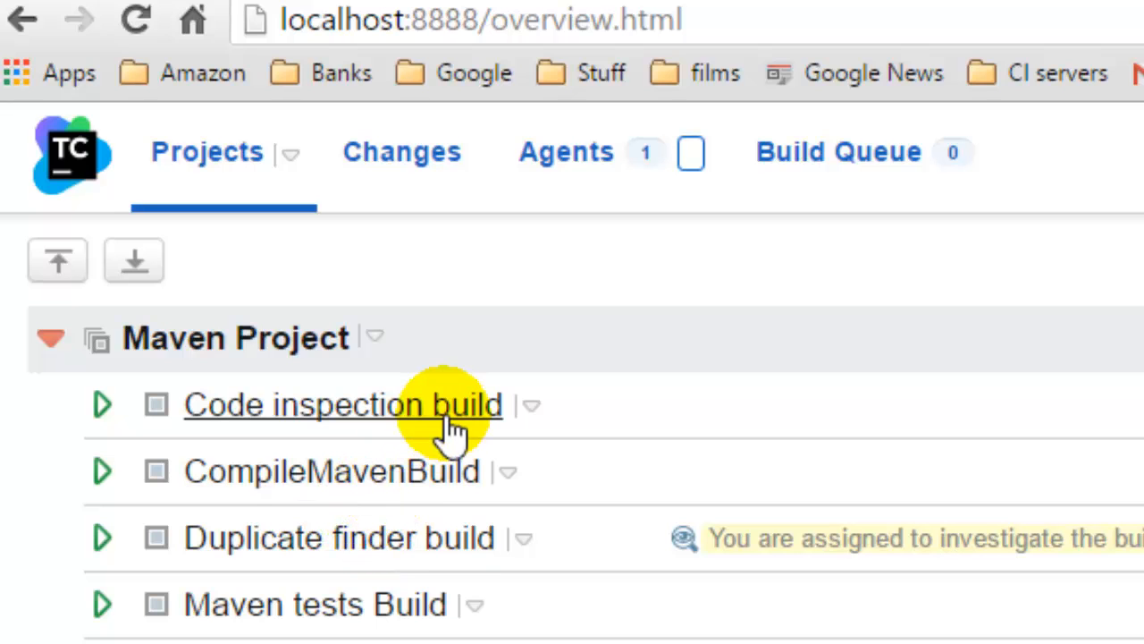
Step: Open CompileMavenBuild in a new browser tab and bring up its Maven build step for editing
{"action": "right_click", "coordinate": [432, 482]}
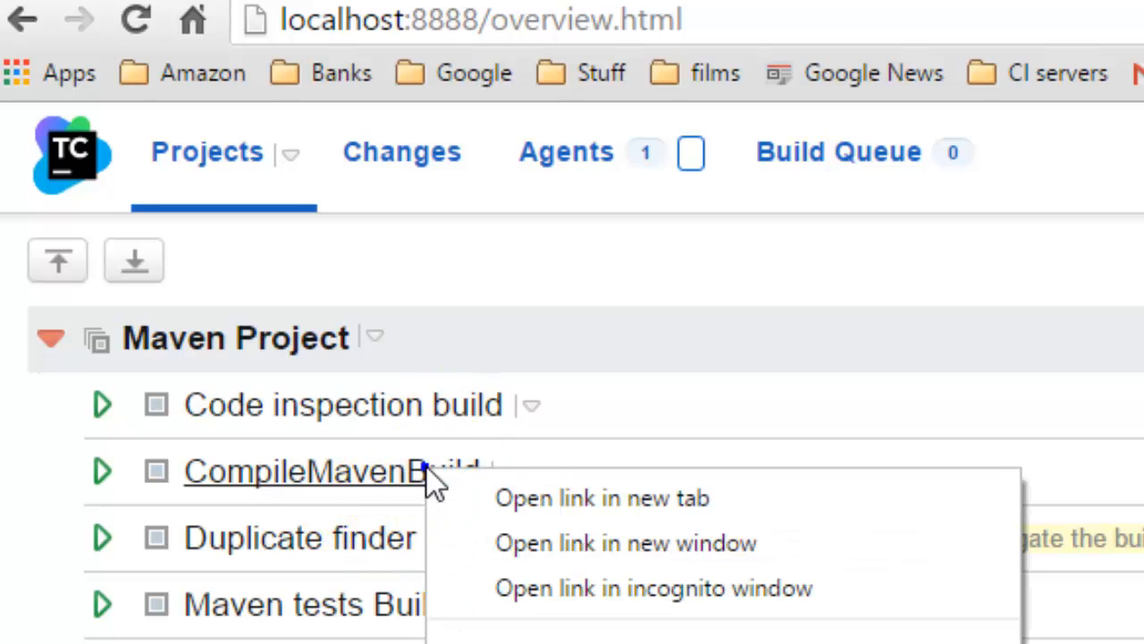
{"action": "left_click", "coordinate": [638, 502]}
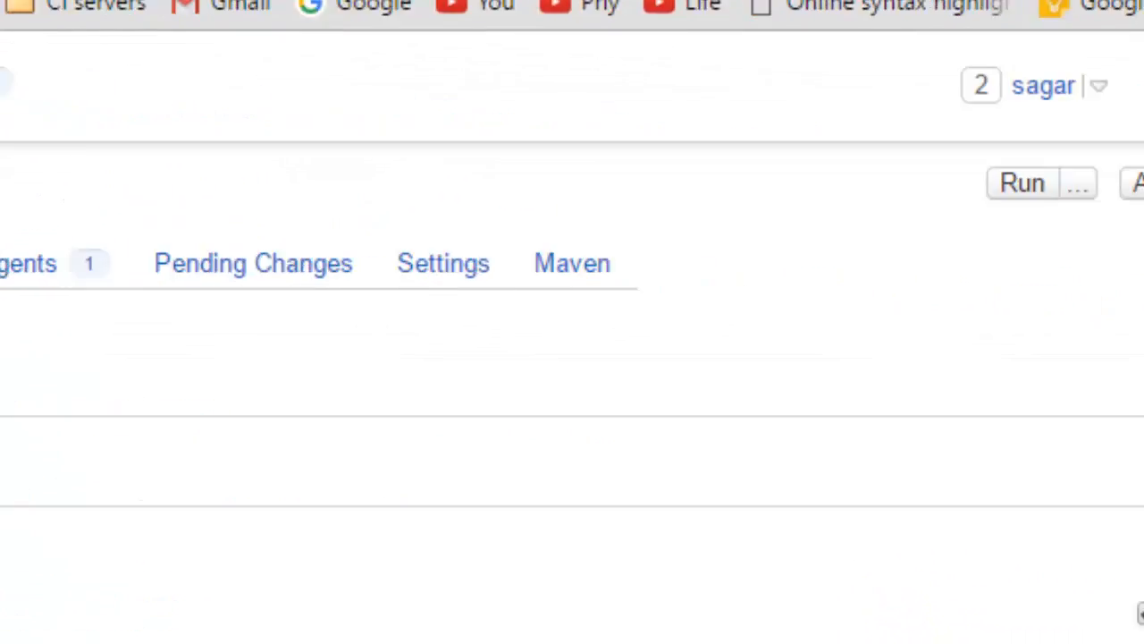
{"action": "left_click", "coordinate": [874, 142]}
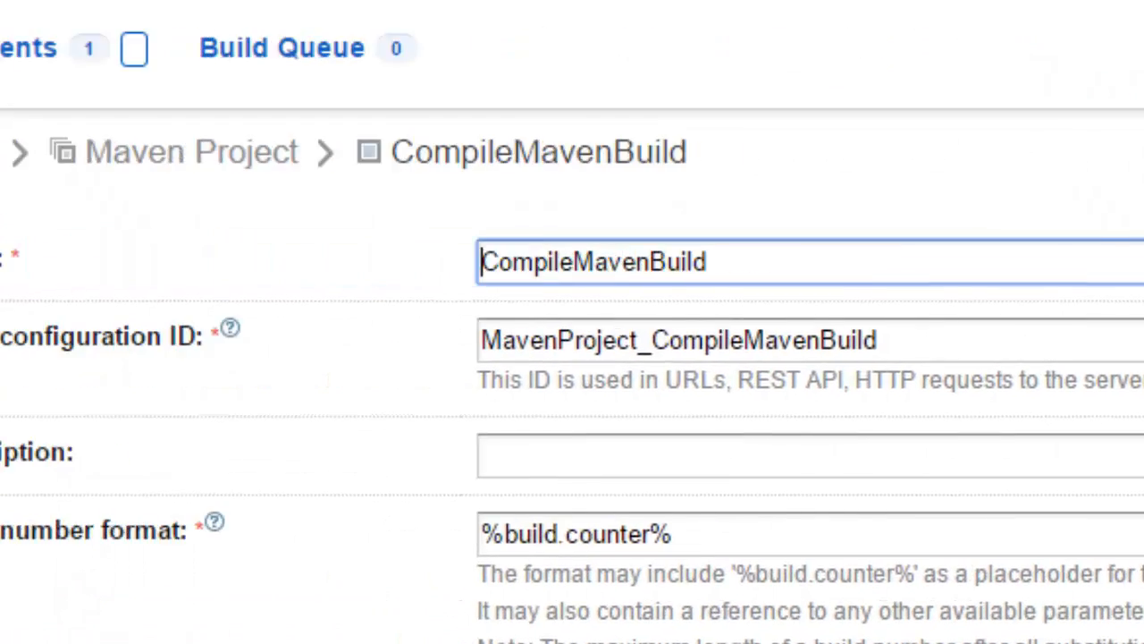
{"action": "left_click", "coordinate": [176, 399]}
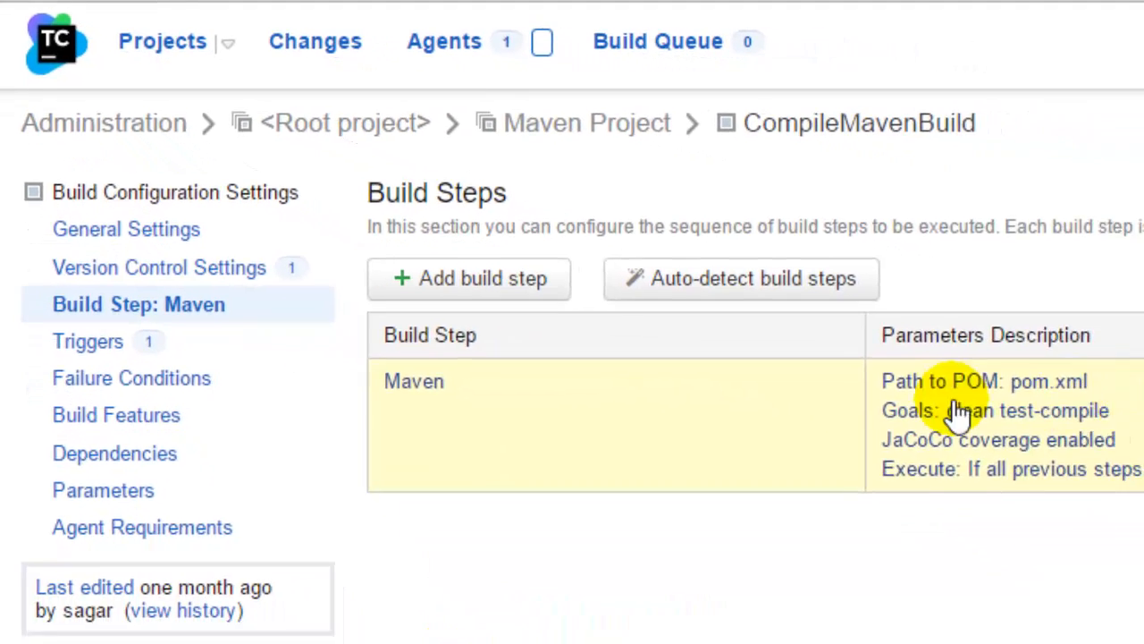
{"action": "left_click", "coordinate": [953, 427]}
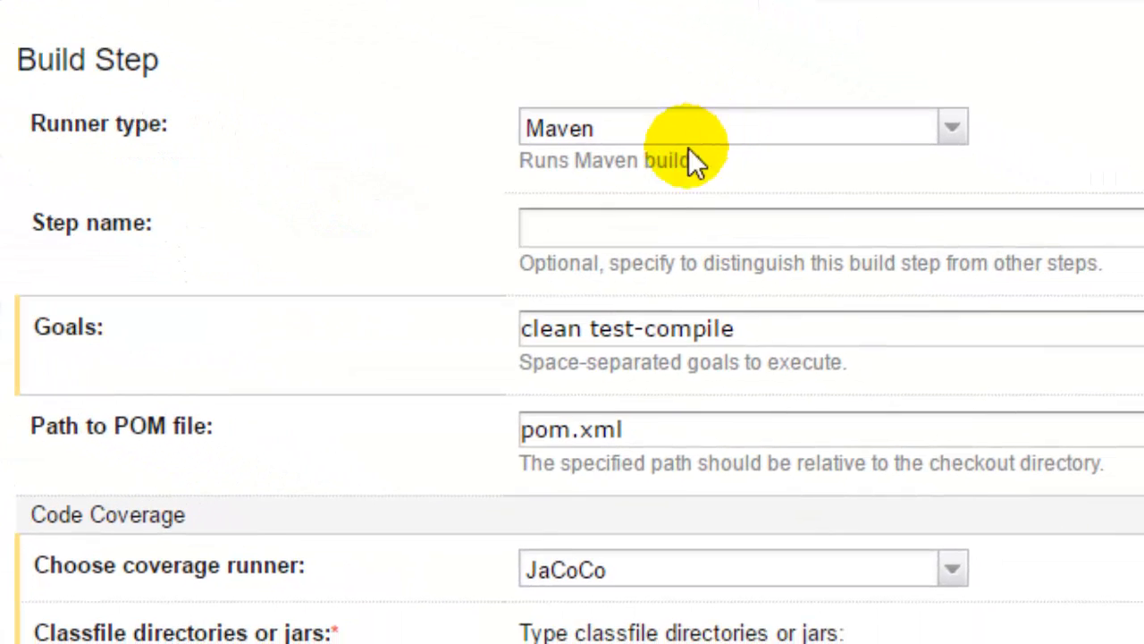
Step: Examine the Maven step's goals, POM file path, available coverage runners, classfile directories and classes to instrument
{"action": "left_click", "coordinate": [742, 326]}
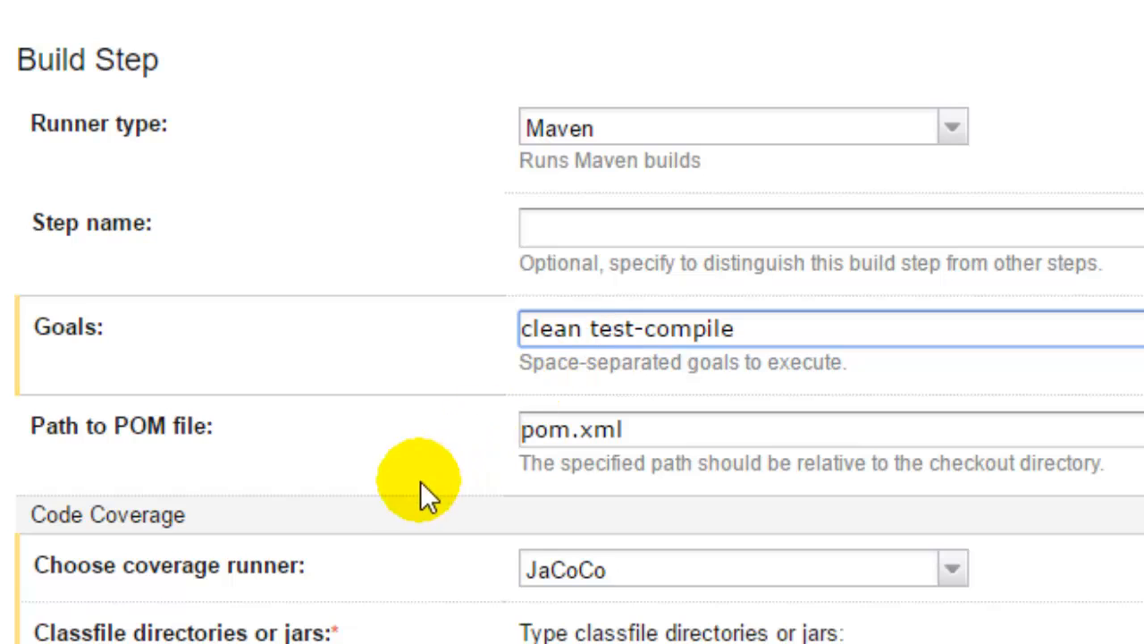
{"action": "left_click", "coordinate": [649, 429]}
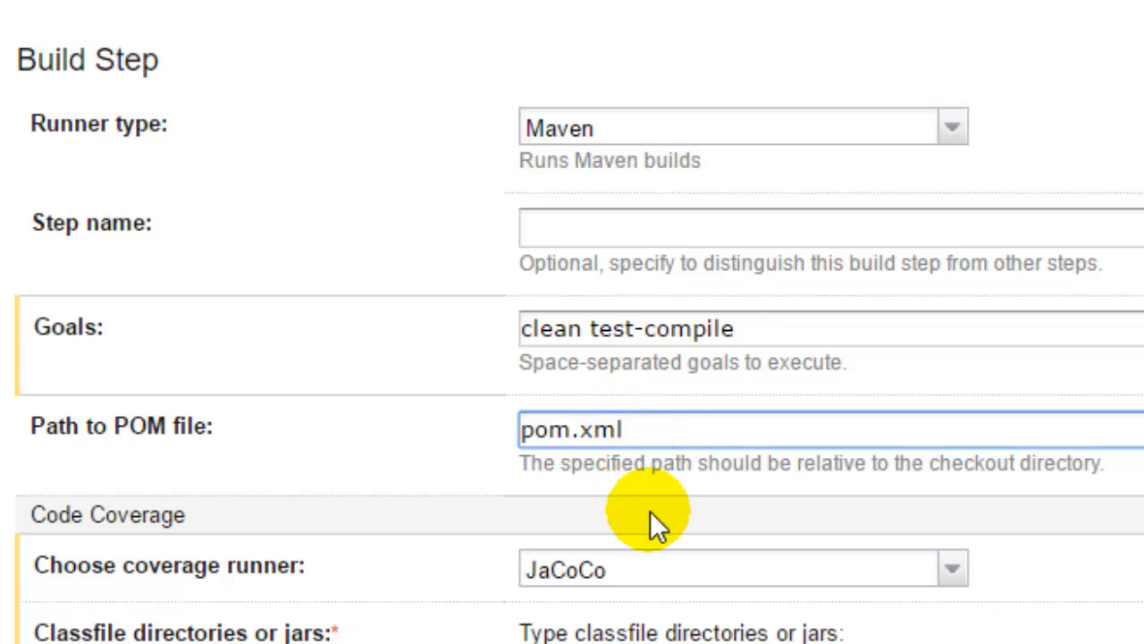
{"action": "scroll", "coordinate": [649, 524], "scroll_direction": "down", "scroll_amount": 2}
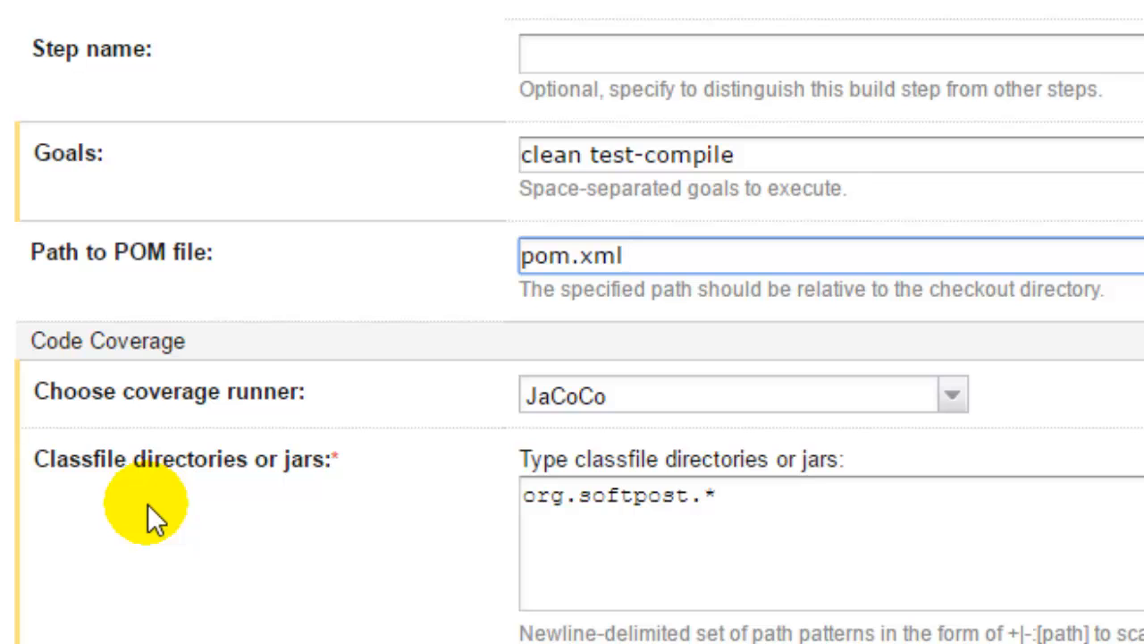
{"action": "scroll", "coordinate": [147, 503], "scroll_direction": "down", "scroll_amount": 2}
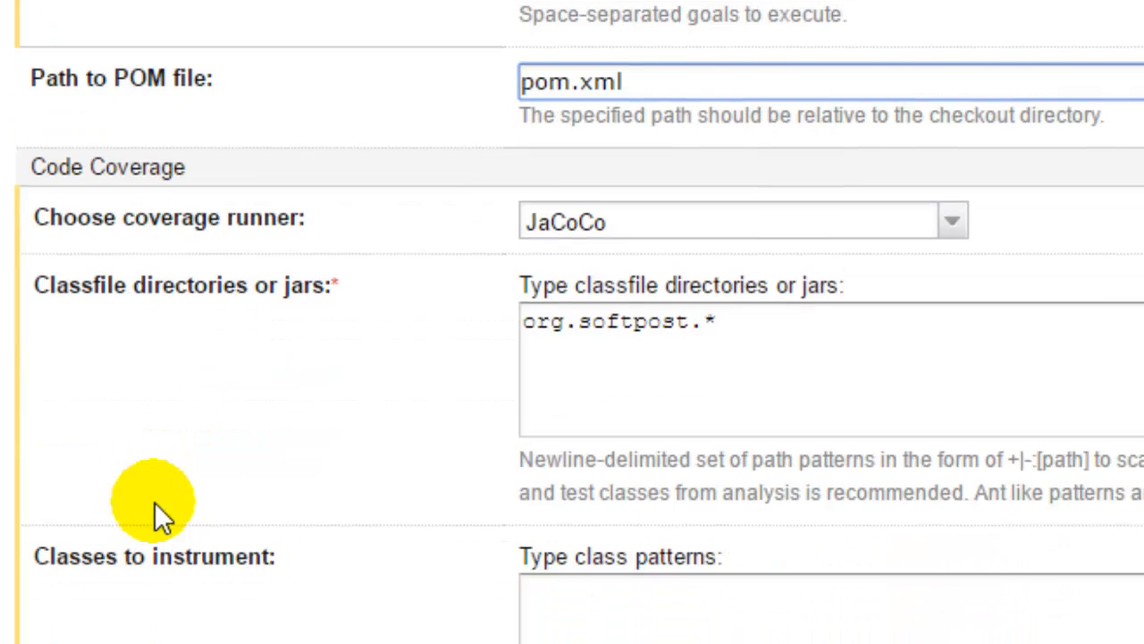
{"action": "left_click", "coordinate": [865, 223]}
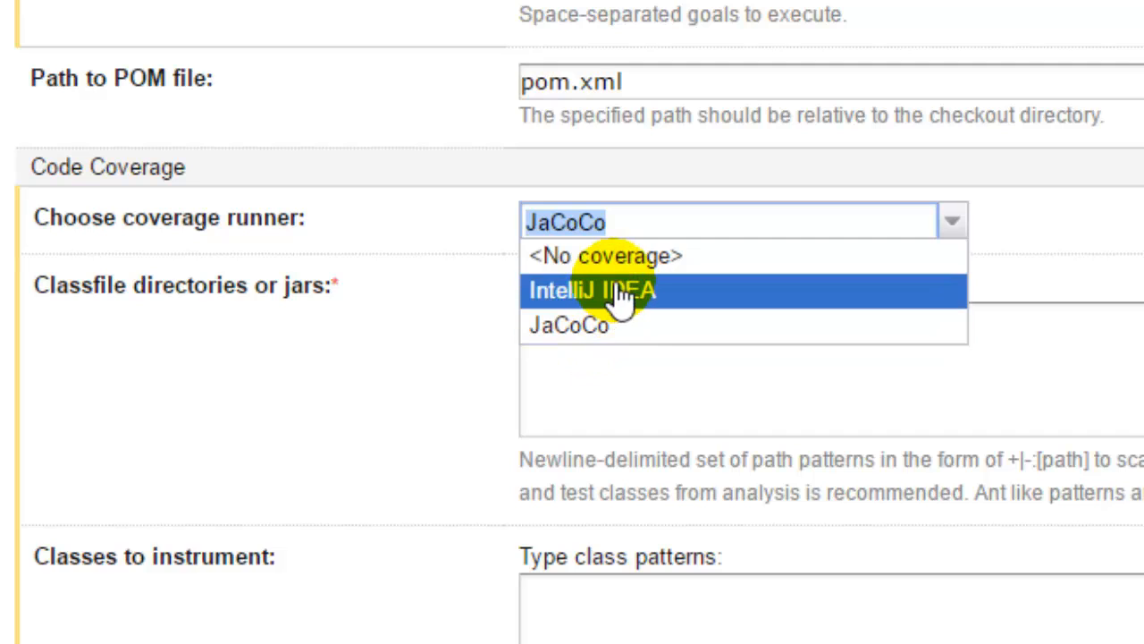
{"action": "left_click", "coordinate": [261, 296]}
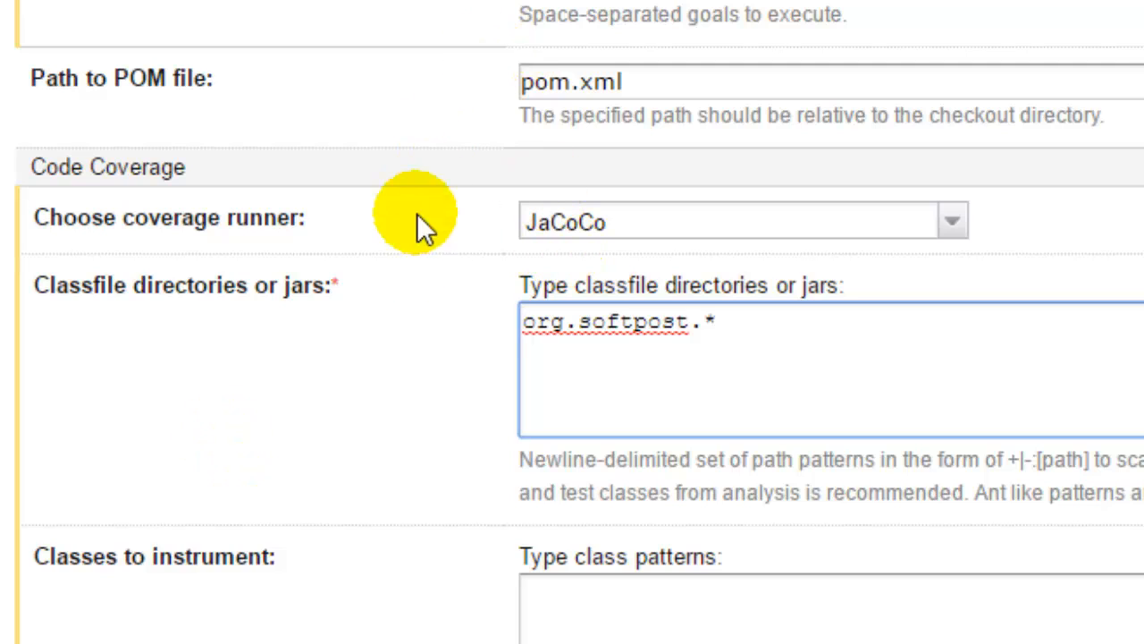
{"action": "left_click", "coordinate": [789, 320]}
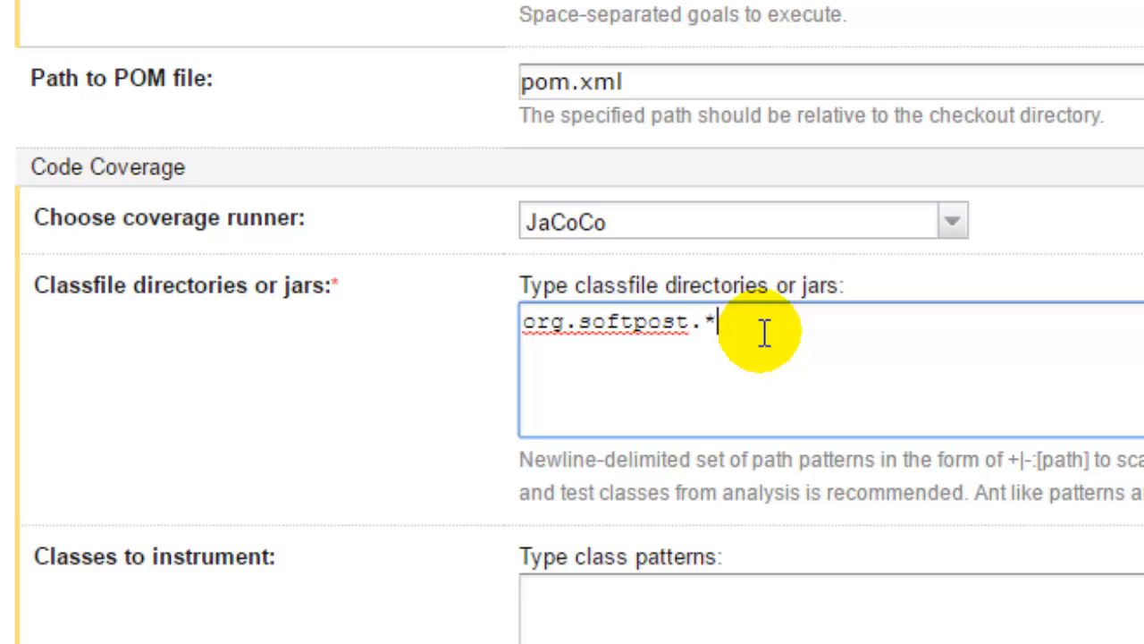
{"action": "scroll", "coordinate": [575, 549], "scroll_direction": "down", "scroll_amount": 4}
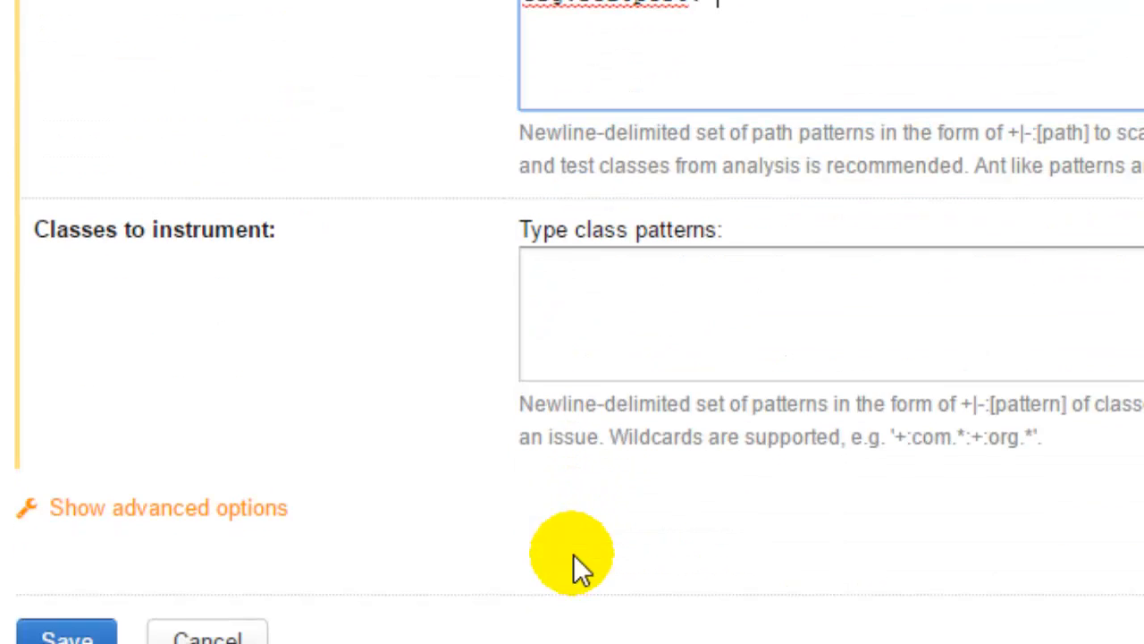
{"action": "scroll", "coordinate": [438, 596], "scroll_direction": "up", "scroll_amount": 7}
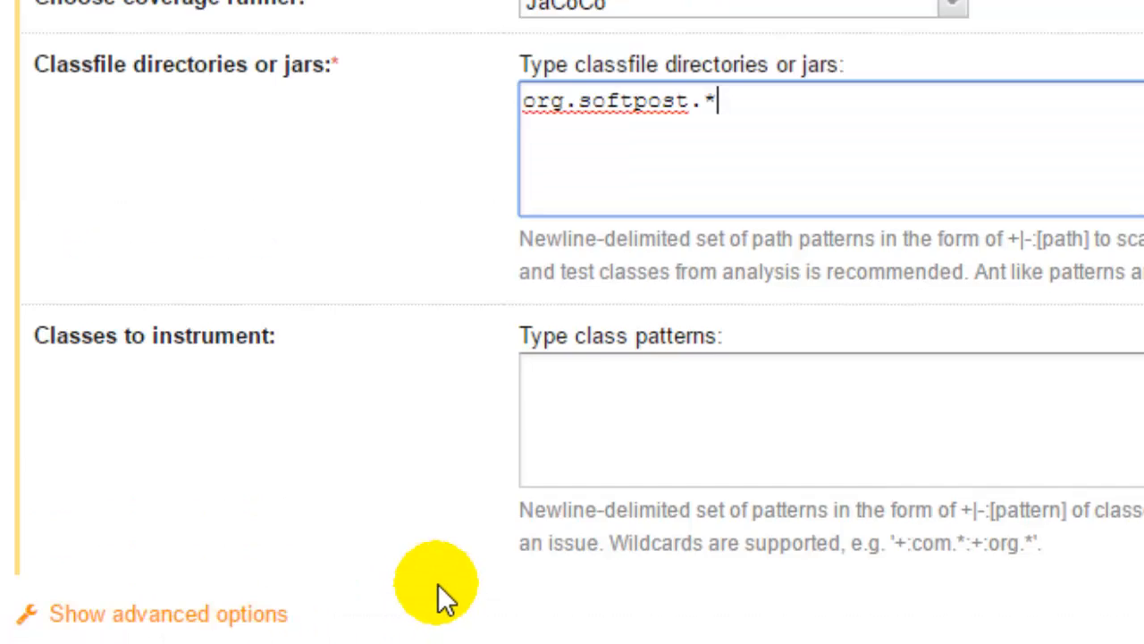
{"action": "scroll", "coordinate": [437, 596], "scroll_direction": "up", "scroll_amount": 2}
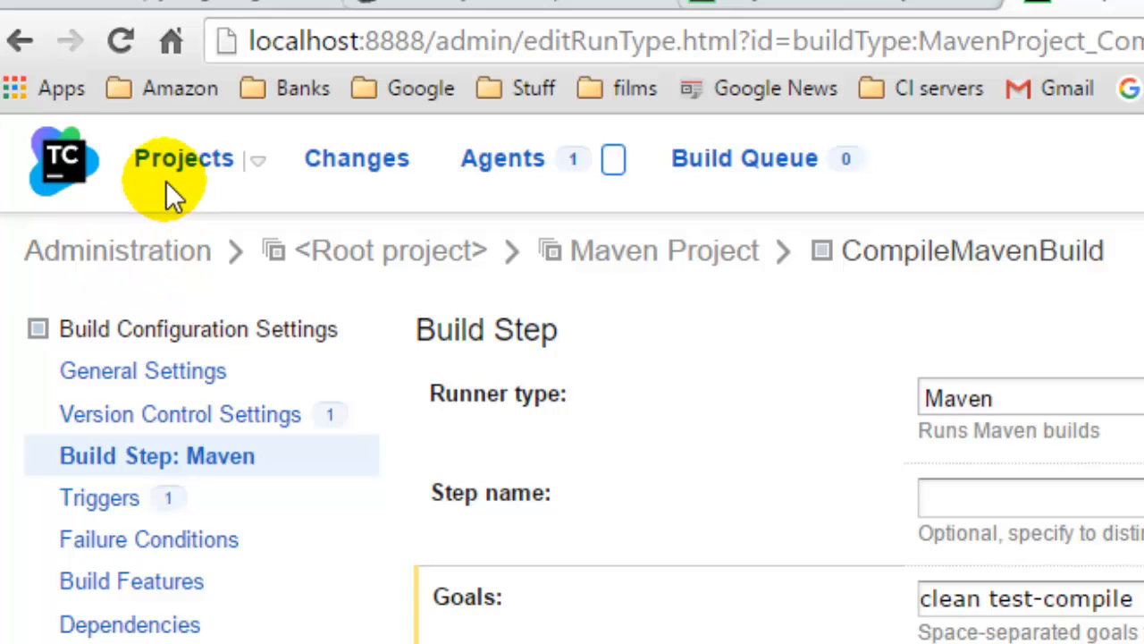
Step: Return to the projects overview, discarding any pending step changes, and open Code inspection build in a new browser tab
{"action": "left_click", "coordinate": [89, 156]}
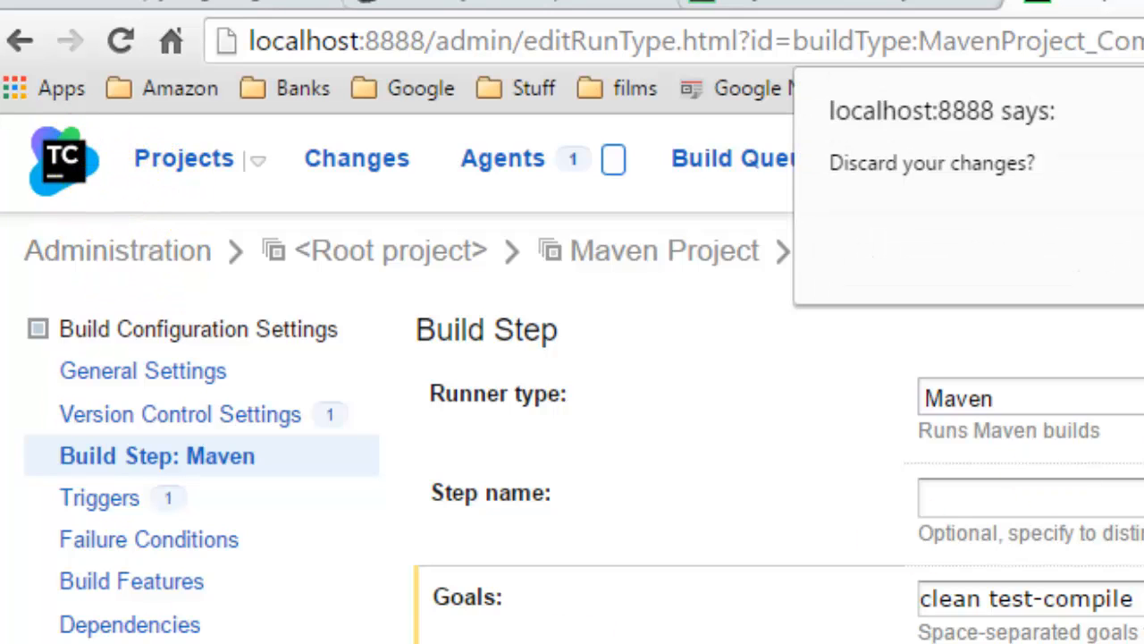
{"action": "key", "text": "Return"}
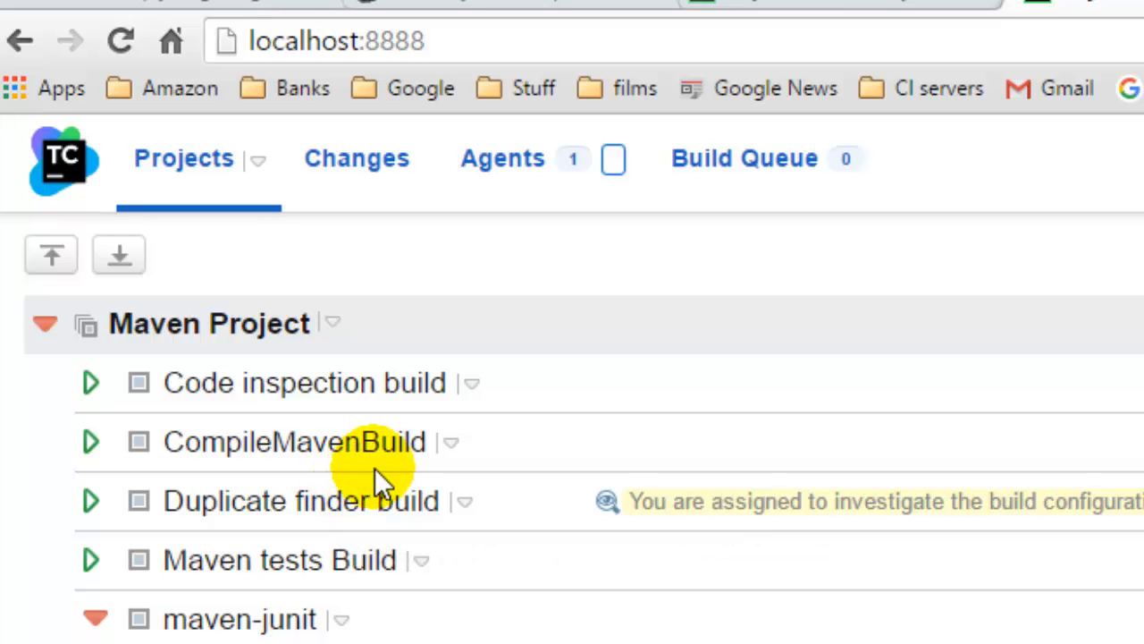
{"action": "right_click", "coordinate": [394, 382]}
{"action": "left_click", "coordinate": [510, 407]}
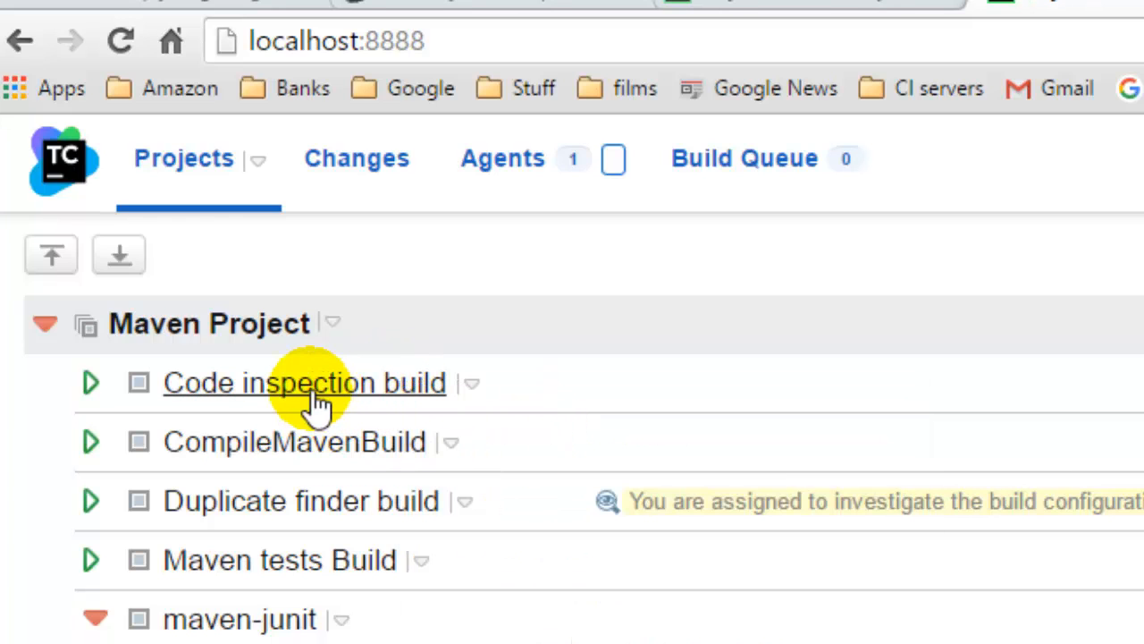
Step: Bring up the Inspections (IntelliJ IDEA) build step in the configuration settings of Code inspection build
{"action": "left_click", "coordinate": [1140, 4]}
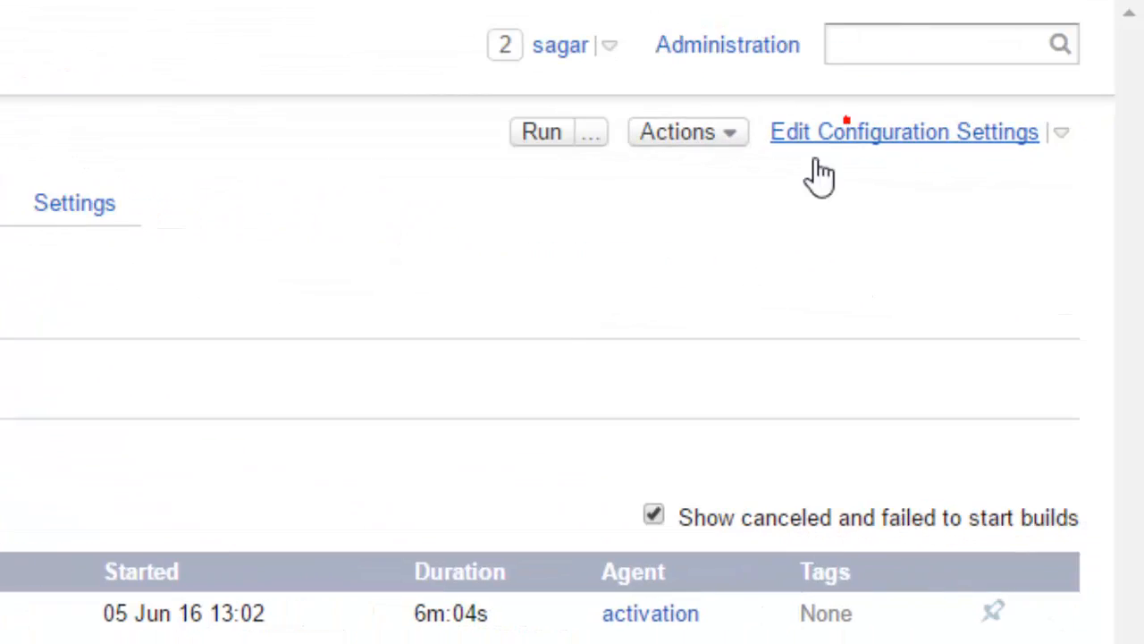
{"action": "left_click", "coordinate": [905, 133]}
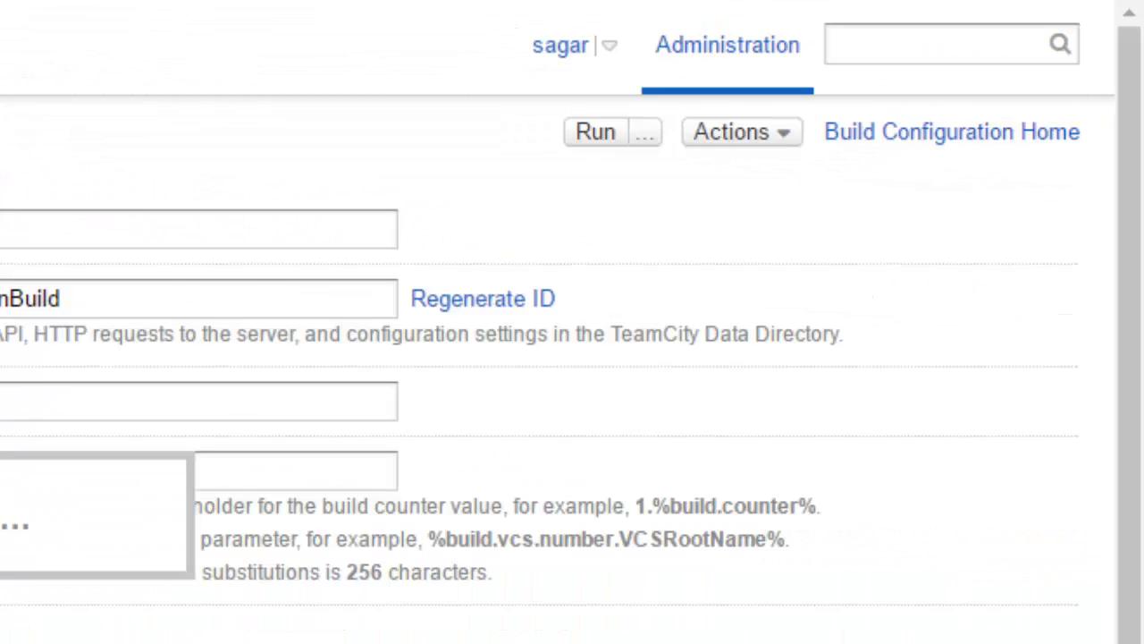
{"action": "left_click", "coordinate": [89, 344]}
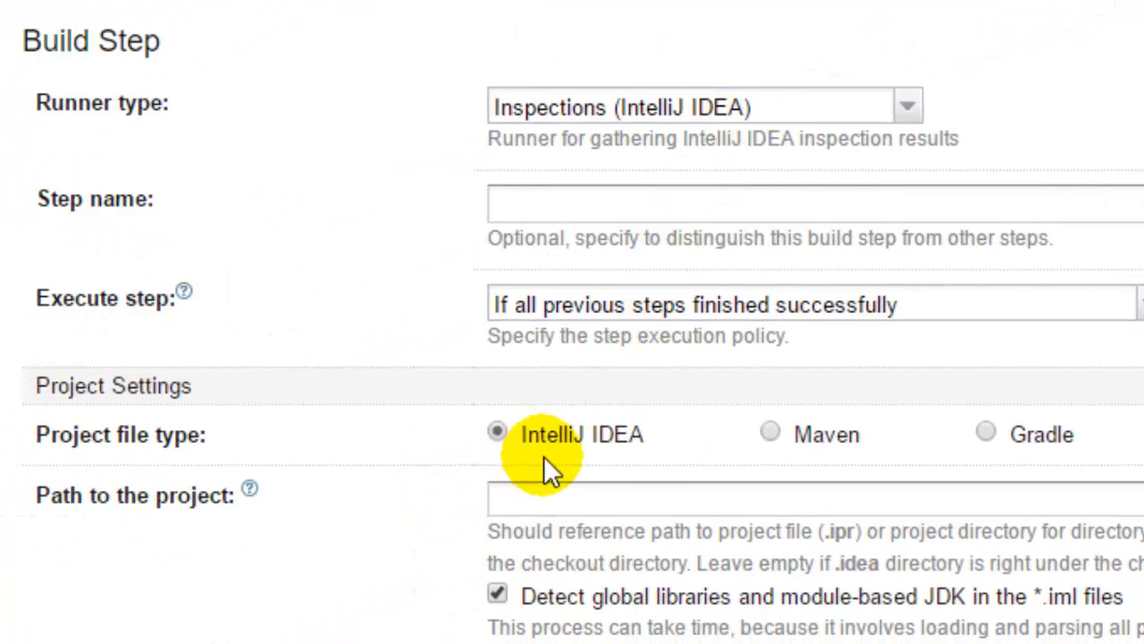
Step: Examine the Inspections step's project file type, path variables, SDK, Java parameters, inspection parameters and failure conditions
{"action": "scroll", "coordinate": [497, 554], "scroll_direction": "down", "scroll_amount": 2}
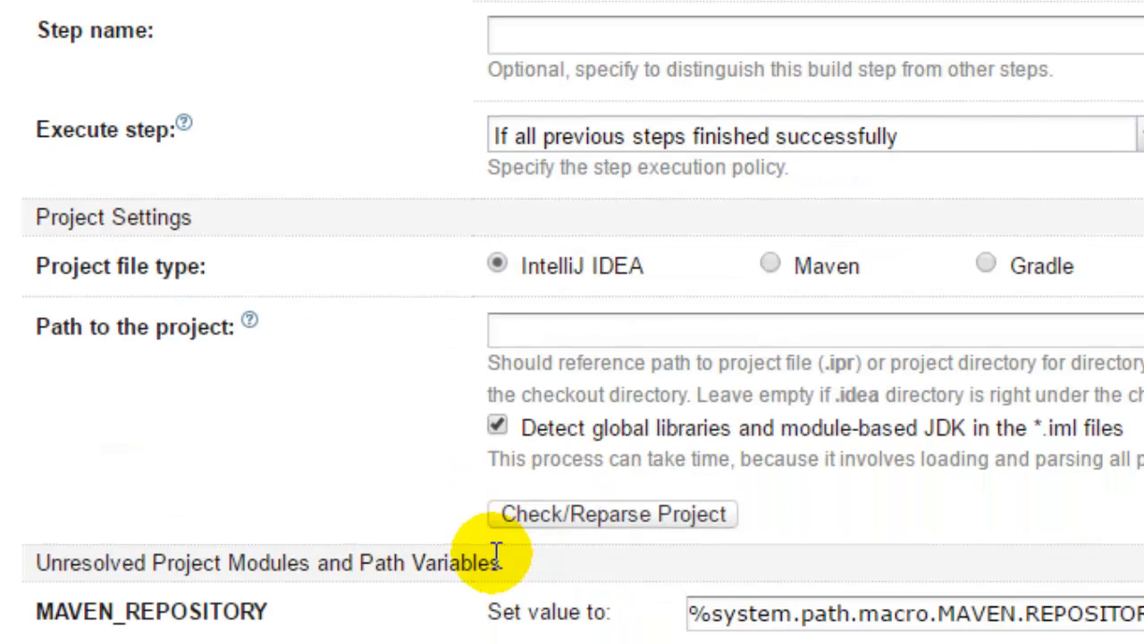
{"action": "scroll", "coordinate": [497, 554], "scroll_direction": "down", "scroll_amount": 2}
{"action": "scroll", "coordinate": [488, 556], "scroll_direction": "down", "scroll_amount": 4}
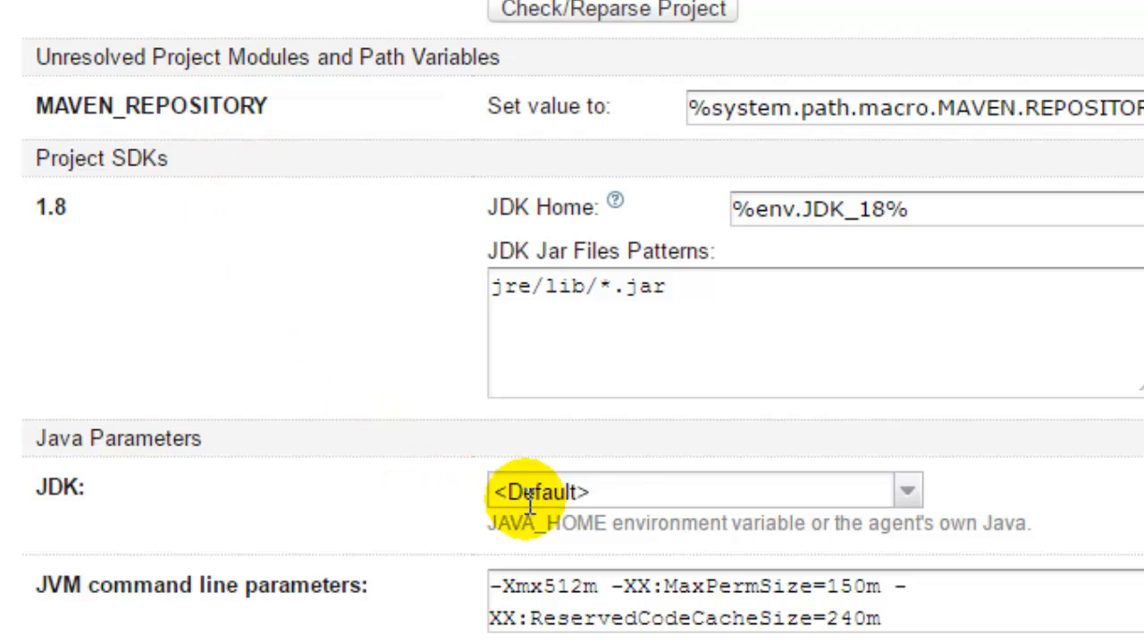
{"action": "scroll", "coordinate": [623, 510], "scroll_direction": "down", "scroll_amount": 4}
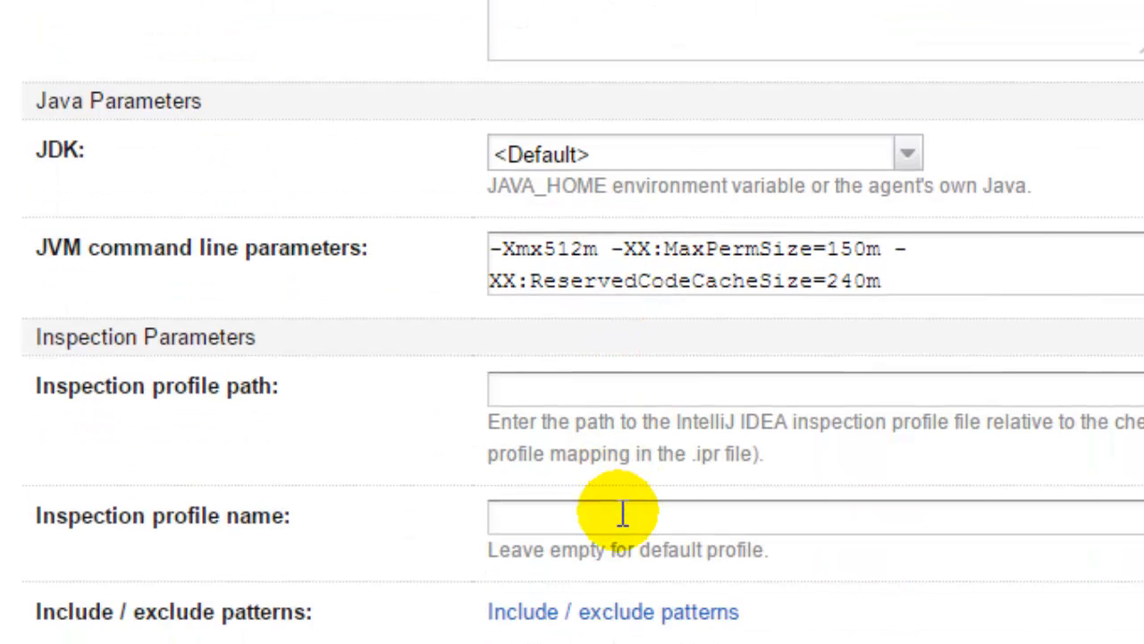
{"action": "scroll", "coordinate": [623, 514], "scroll_direction": "down", "scroll_amount": 4}
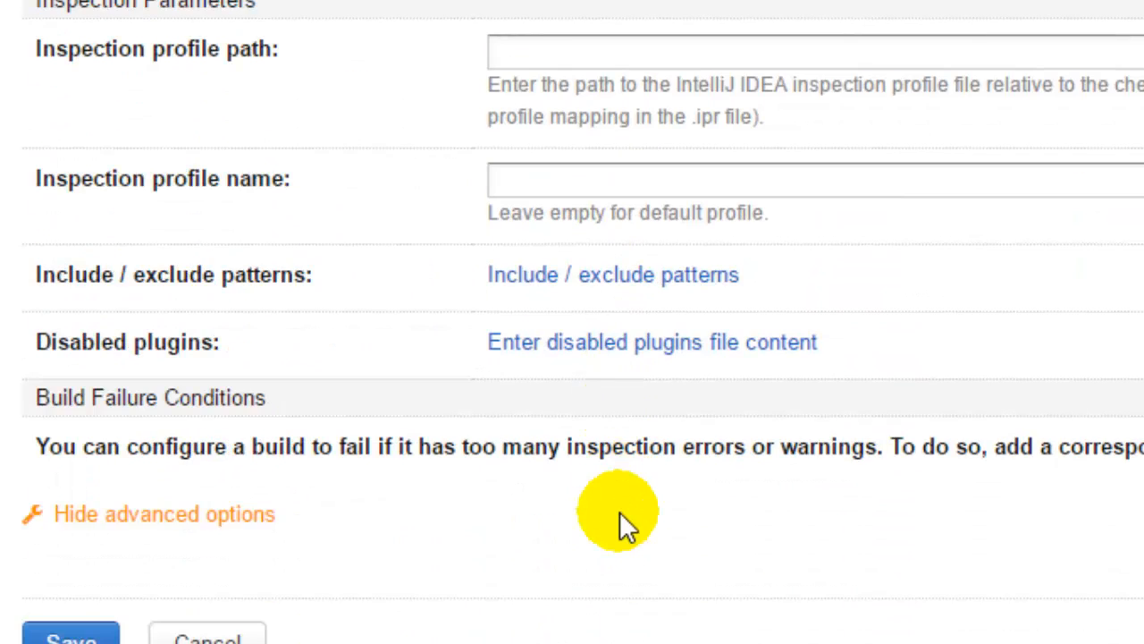
{"action": "scroll", "coordinate": [619, 511], "scroll_direction": "up", "scroll_amount": 15}
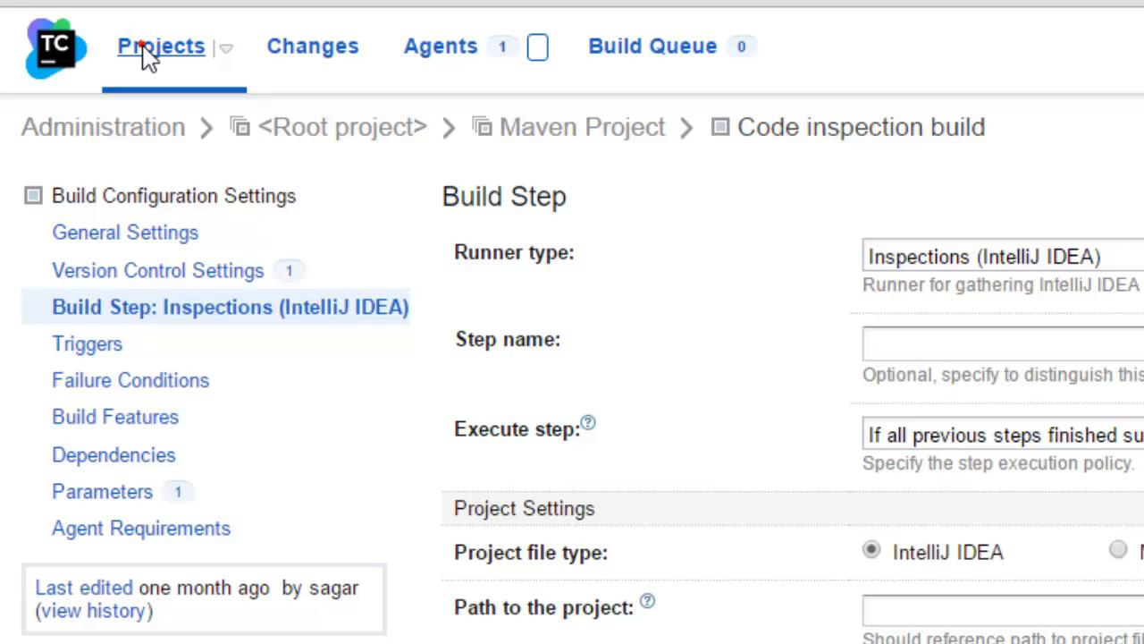
Step: Open run #1 of Code inspection build from the projects overview and check its problem summary
{"action": "left_click", "coordinate": [147, 52]}
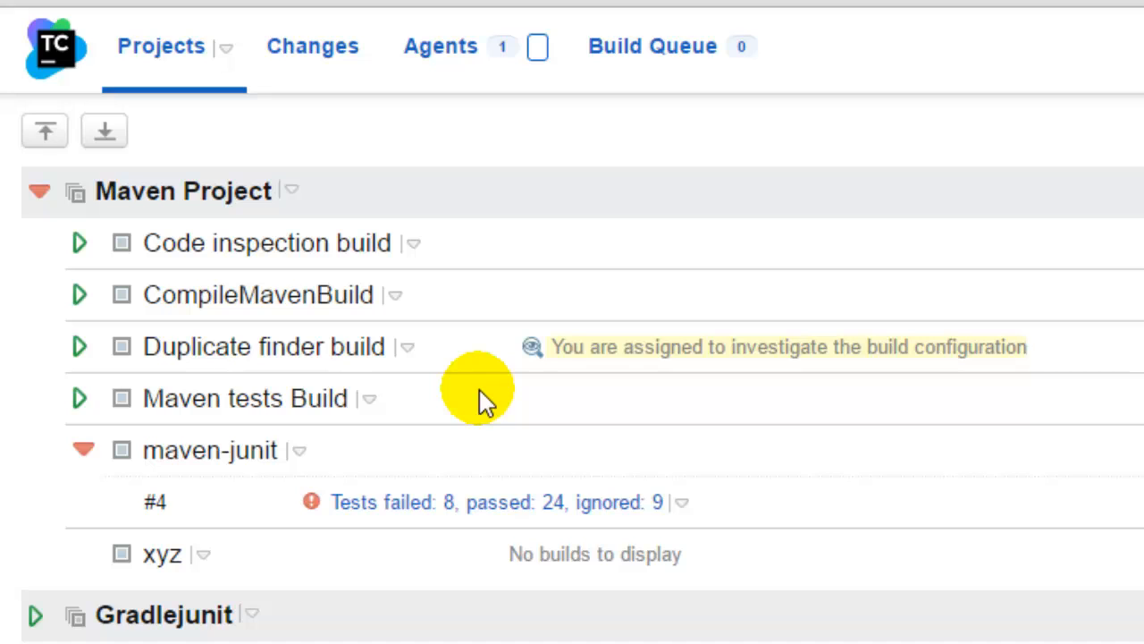
{"action": "left_click", "coordinate": [321, 257]}
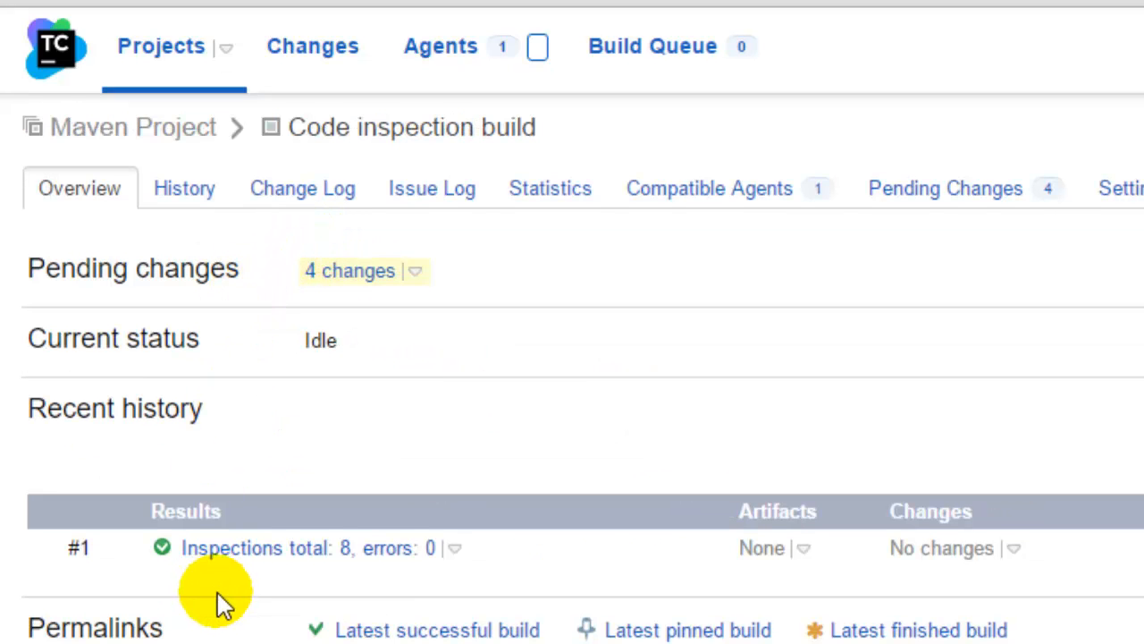
{"action": "left_click", "coordinate": [249, 548]}
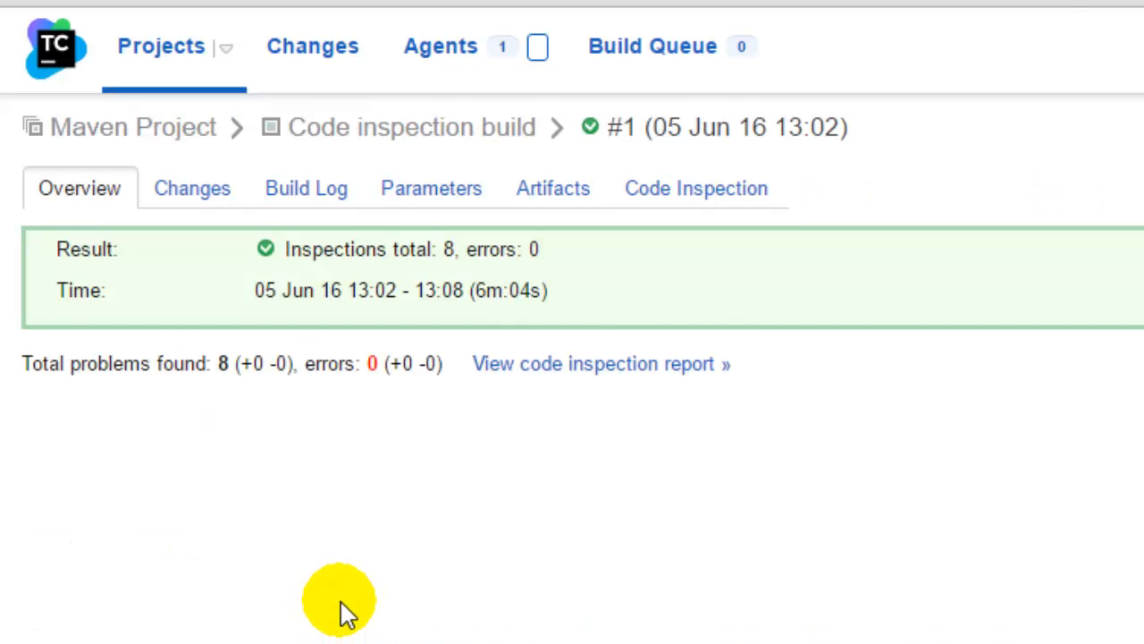
{"action": "left_click_drag", "start_coordinate": [26, 360], "coordinate": [278, 362]}
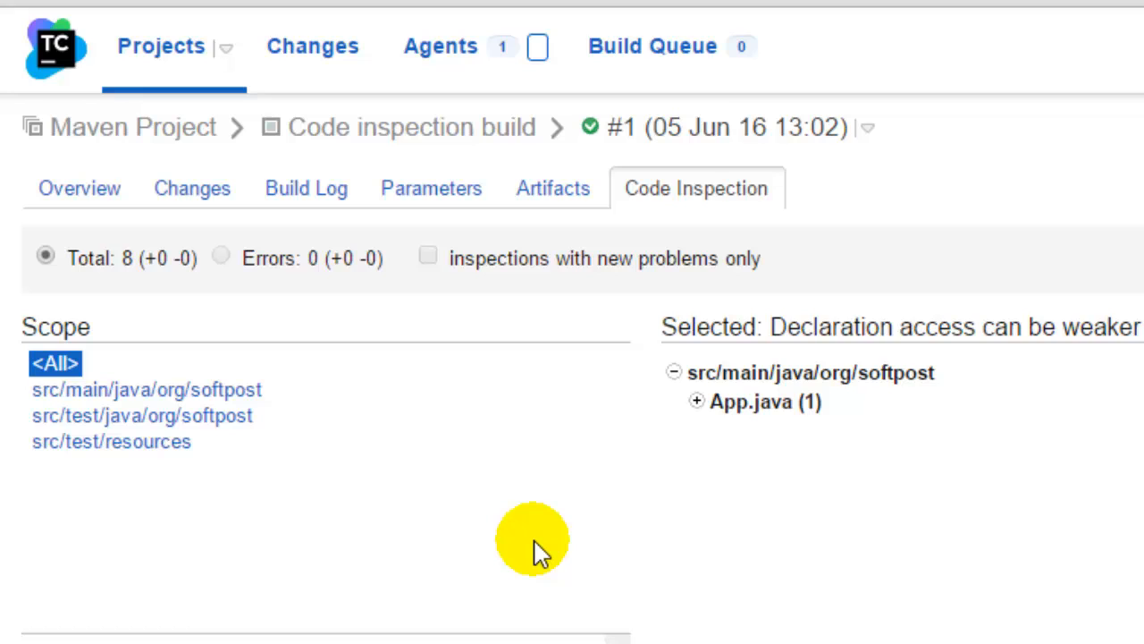
Step: Limit the code inspection report to the src/main/java/org/softpost scope and read the selected inspection's title
{"action": "scroll", "coordinate": [535, 550], "scroll_direction": "down", "scroll_amount": 1}
{"action": "scroll", "coordinate": [535, 550], "scroll_direction": "up", "scroll_amount": 1}
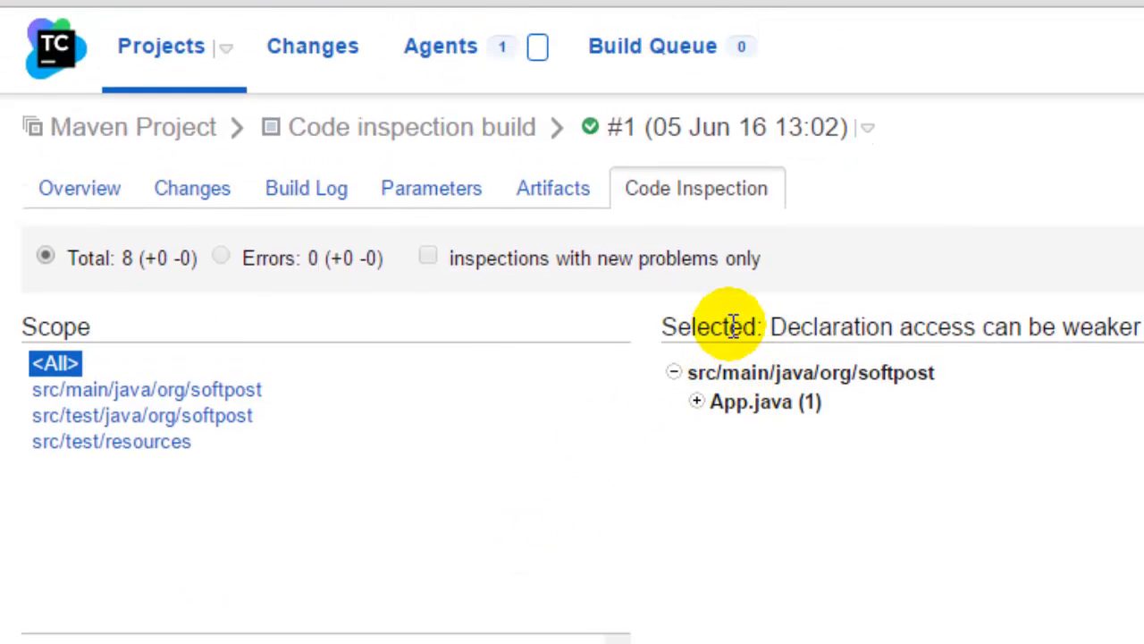
{"action": "left_click", "coordinate": [125, 390]}
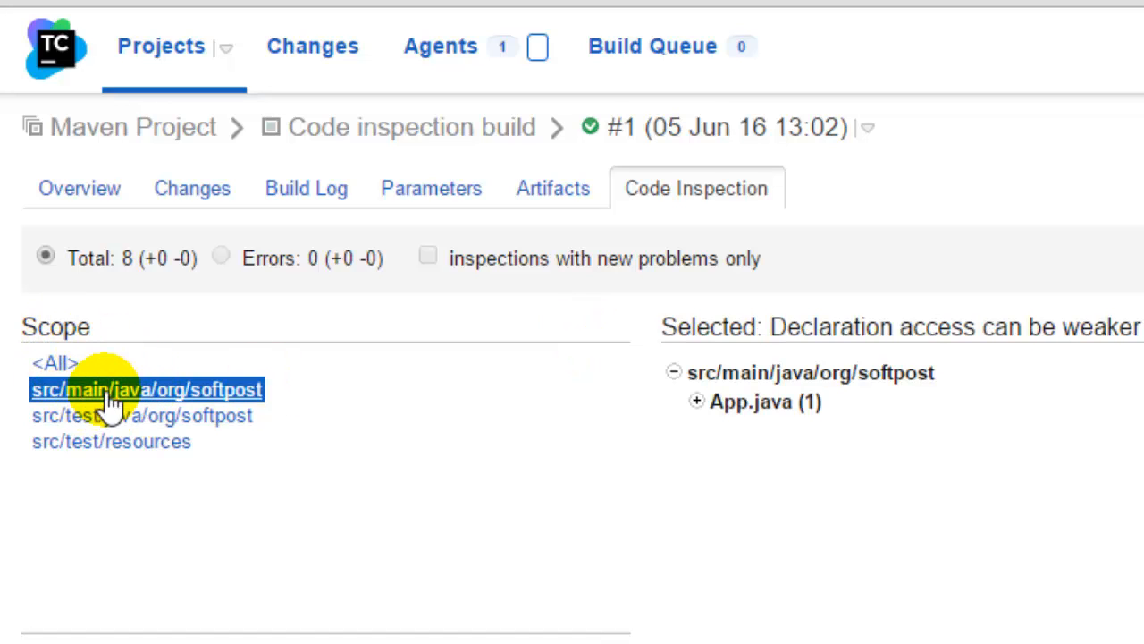
{"action": "left_click_drag", "start_coordinate": [818, 327], "coordinate": [1136, 327]}
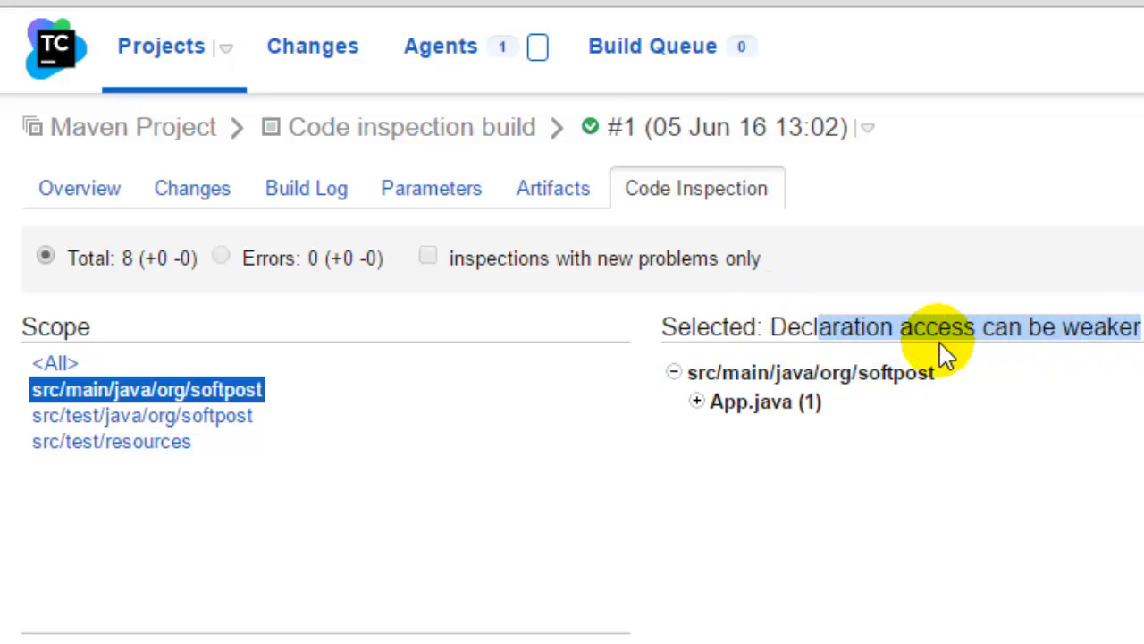
Step: Expand App.java under the Declaration access can be weaker inspection and read its reported problem
{"action": "left_click", "coordinate": [915, 327]}
{"action": "left_click", "coordinate": [697, 401]}
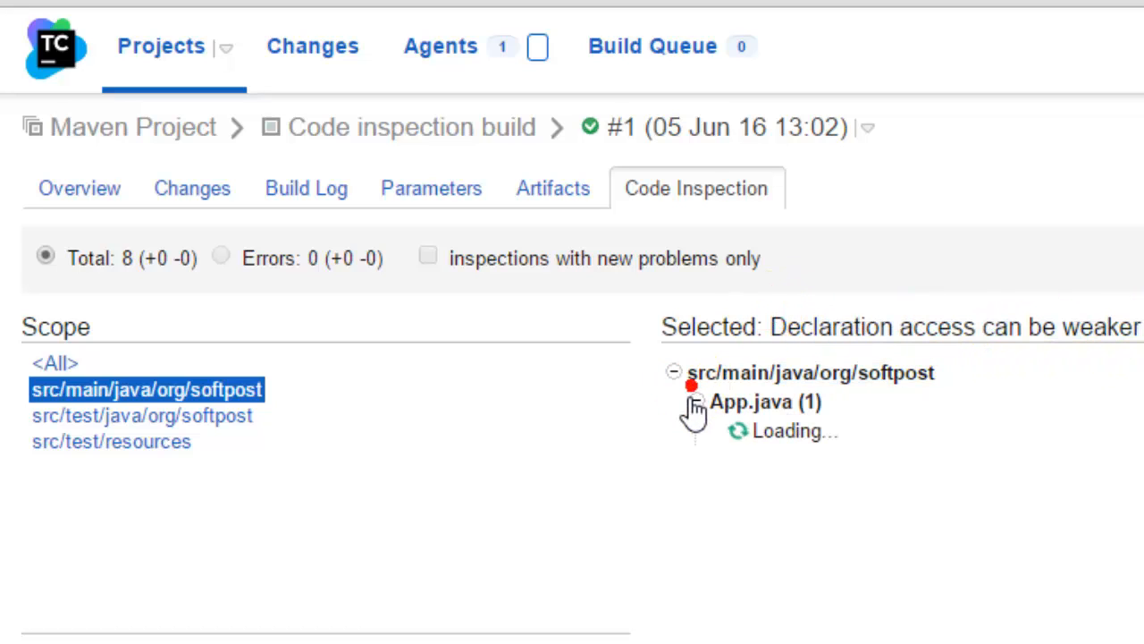
{"action": "left_click_drag", "start_coordinate": [831, 433], "coordinate": [1025, 432]}
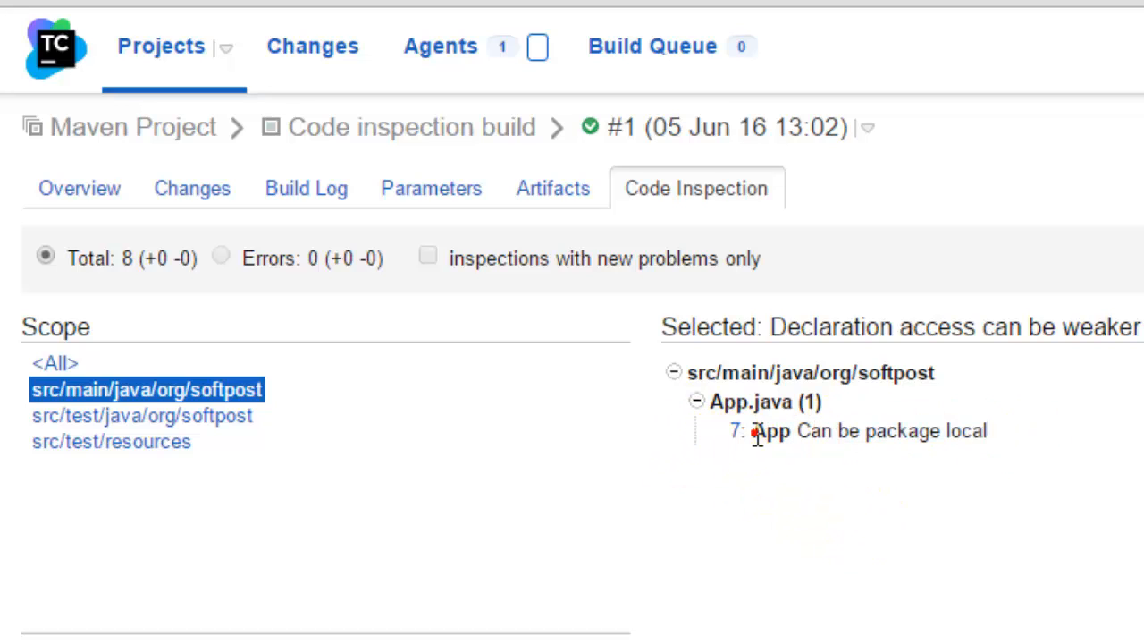
{"action": "left_click_drag", "start_coordinate": [756, 431], "coordinate": [992, 434]}
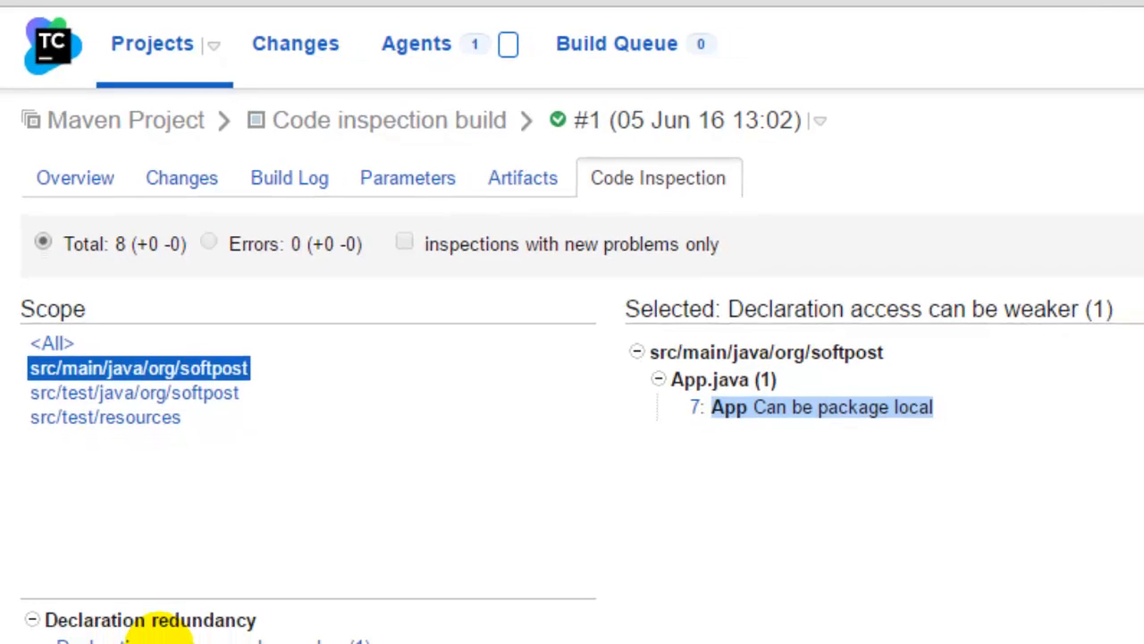
Step: Select the Unused declaration inspection and read the problems reported for App.java
{"action": "left_click", "coordinate": [138, 606]}
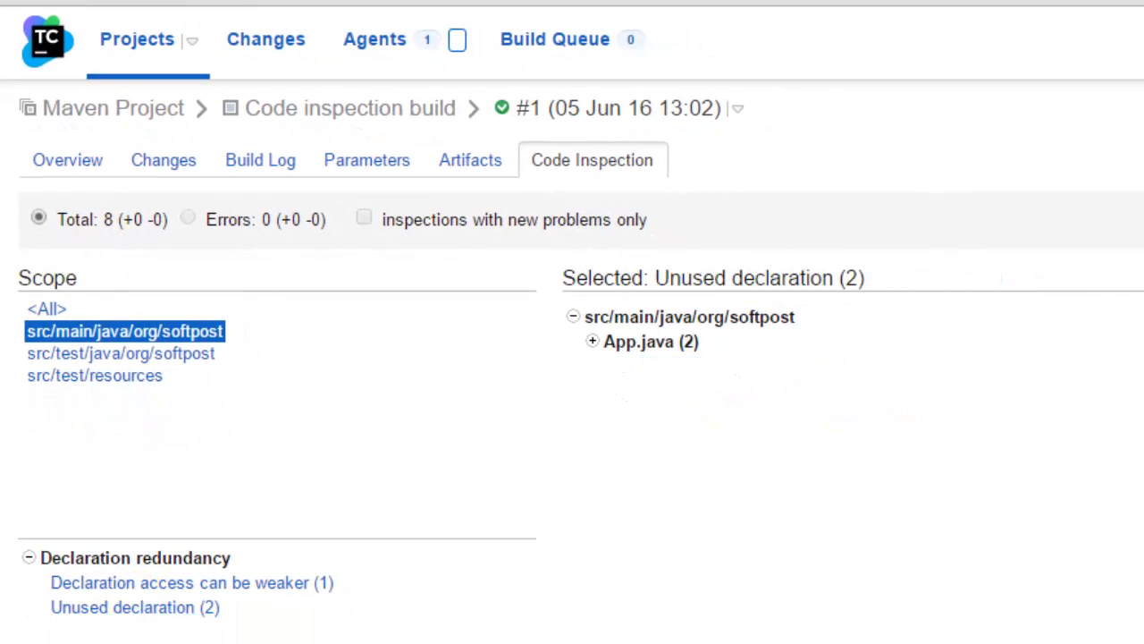
{"action": "left_click", "coordinate": [592, 341]}
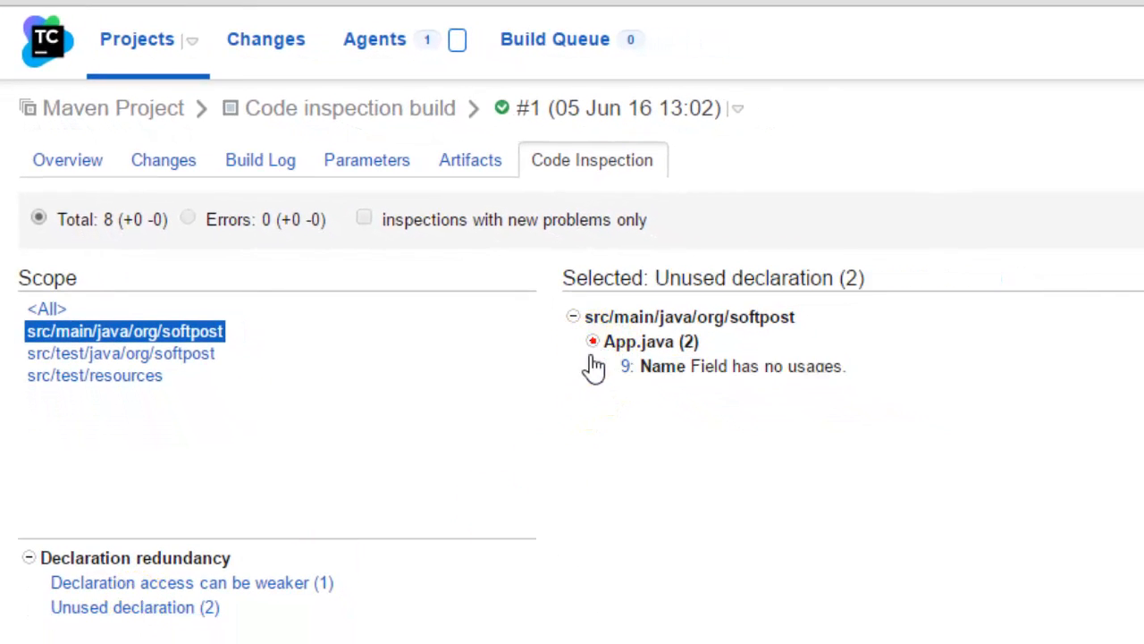
{"action": "left_click_drag", "start_coordinate": [640, 362], "coordinate": [856, 386]}
{"action": "left_click", "coordinate": [785, 390]}
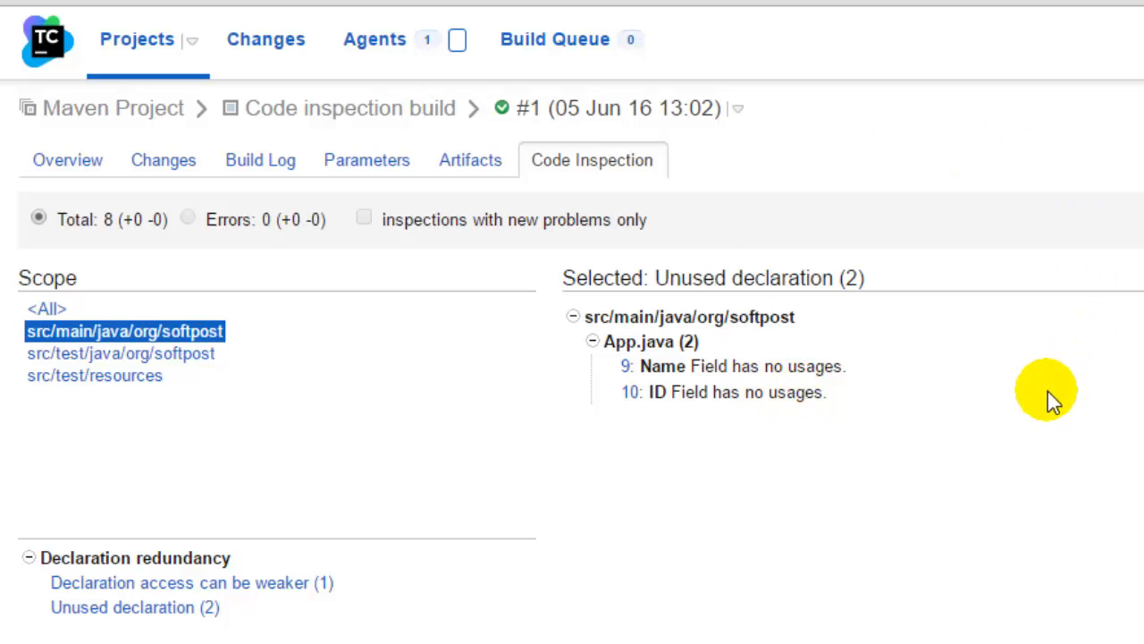
Step: From Maven Project, open Duplicate finder build in a new browser tab and bring up its Duplicates finder (Java) step for editing
{"action": "left_click", "coordinate": [104, 114]}
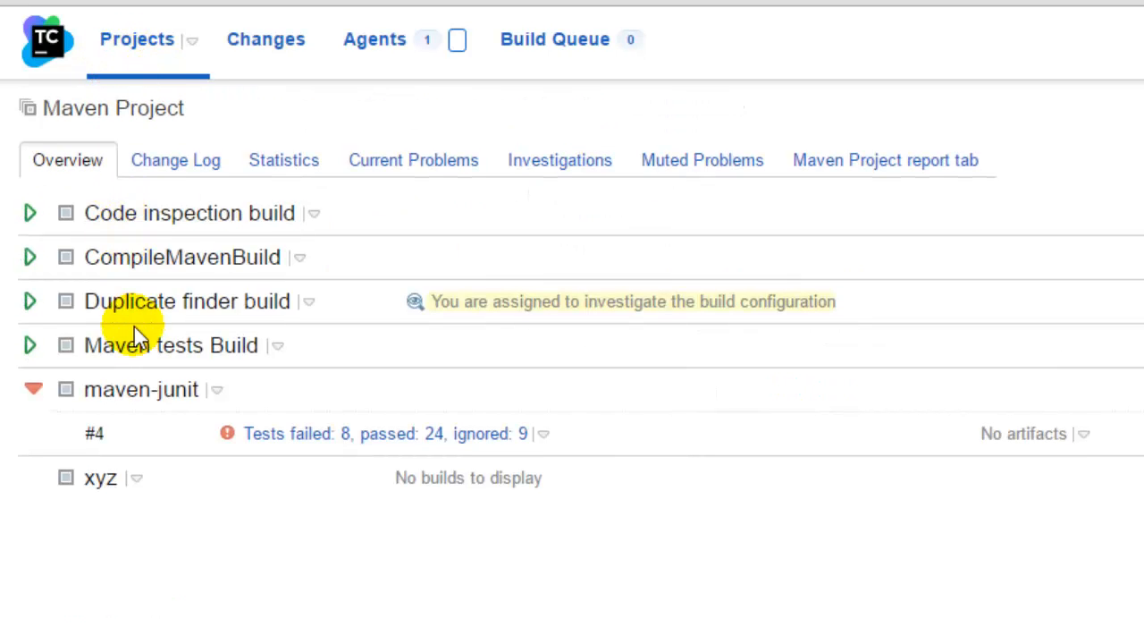
{"action": "right_click", "coordinate": [214, 293]}
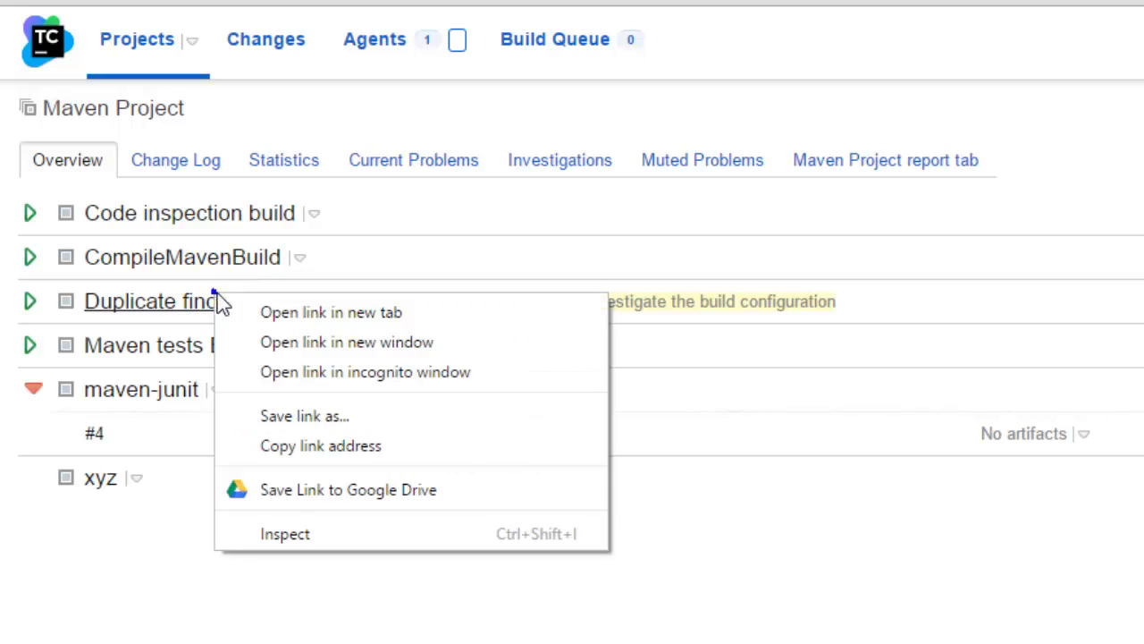
{"action": "left_click", "coordinate": [327, 315]}
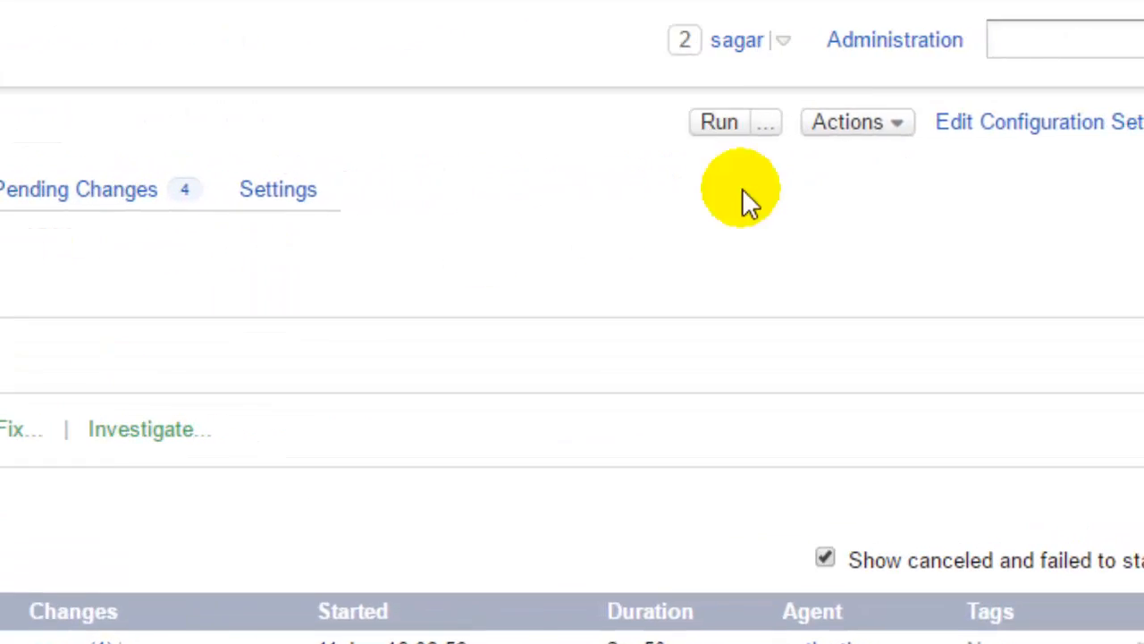
{"action": "left_click", "coordinate": [1018, 118]}
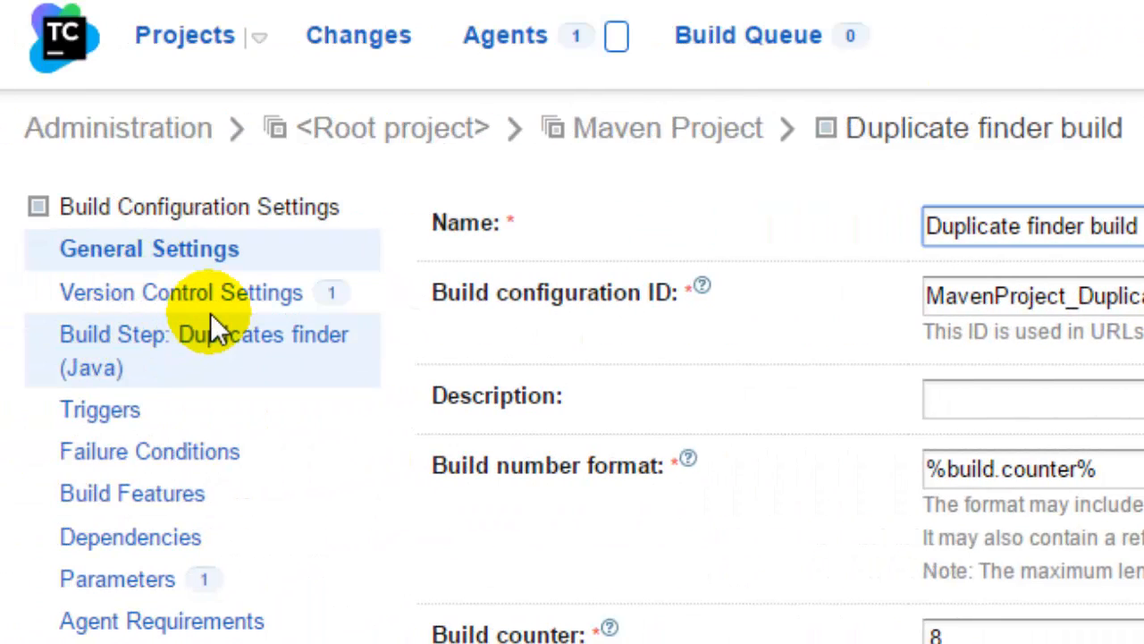
{"action": "left_click", "coordinate": [143, 353]}
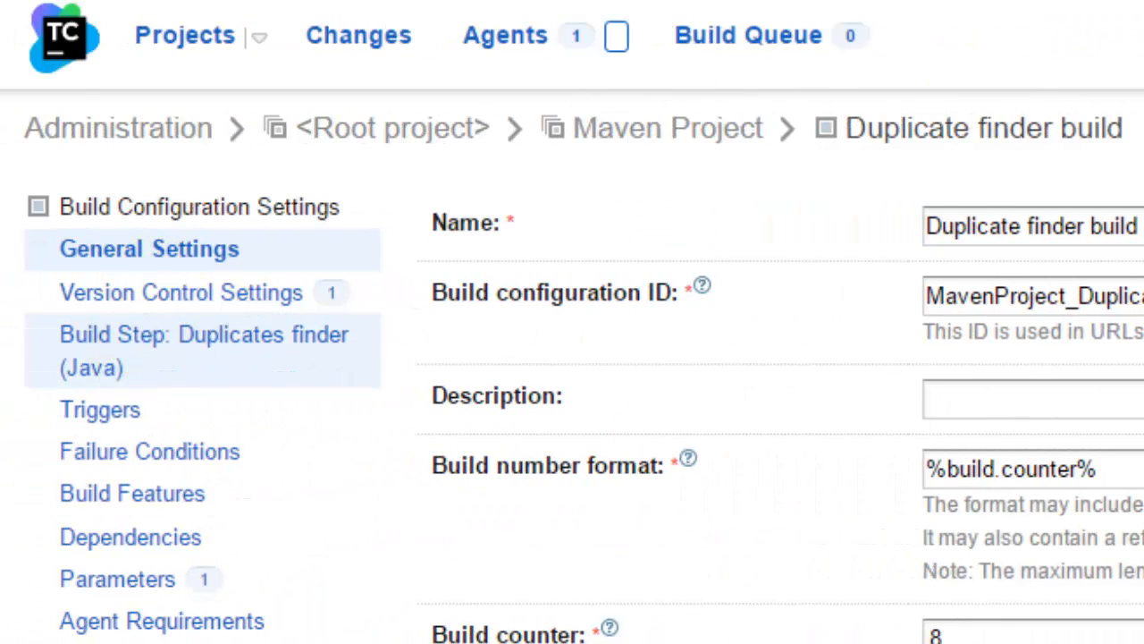
{"action": "left_click", "coordinate": [917, 295]}
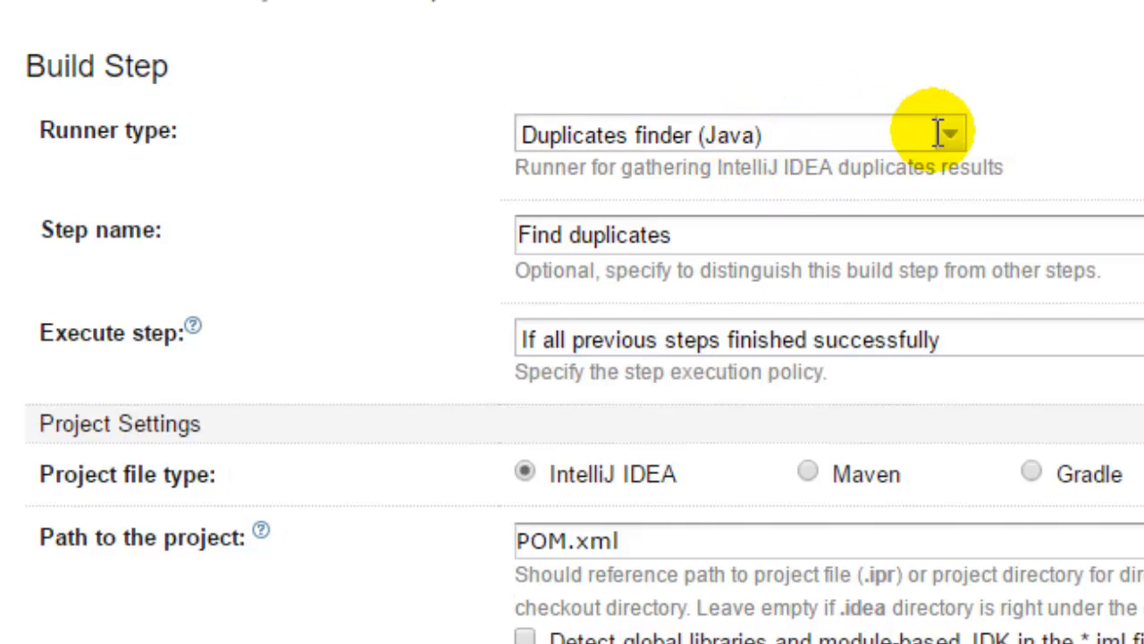
Step: Examine the Duplicates finder step's available runner types, project file type, path, SDK and duplicate detection settings
{"action": "left_click", "coordinate": [947, 137]}
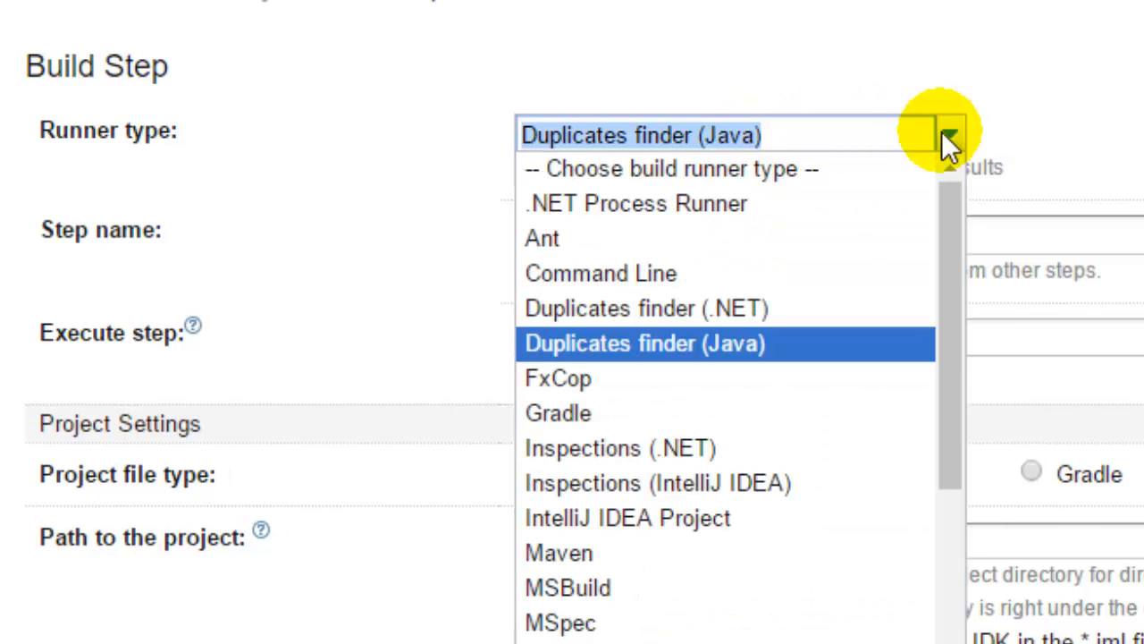
{"action": "left_click", "coordinate": [1117, 78]}
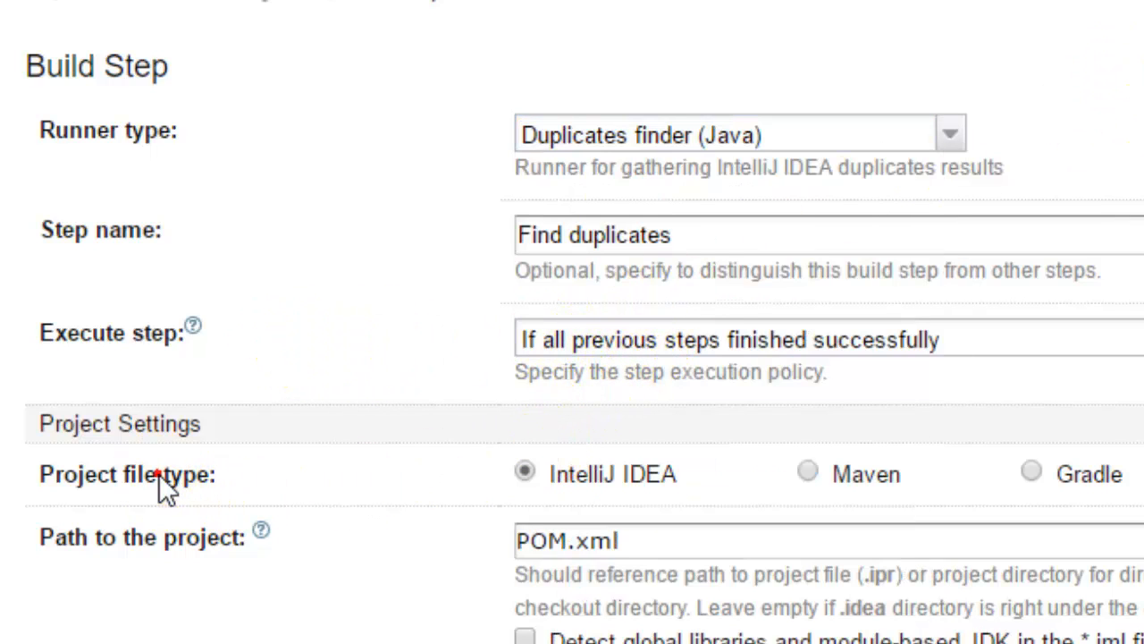
{"action": "left_click_drag", "start_coordinate": [160, 474], "coordinate": [634, 472]}
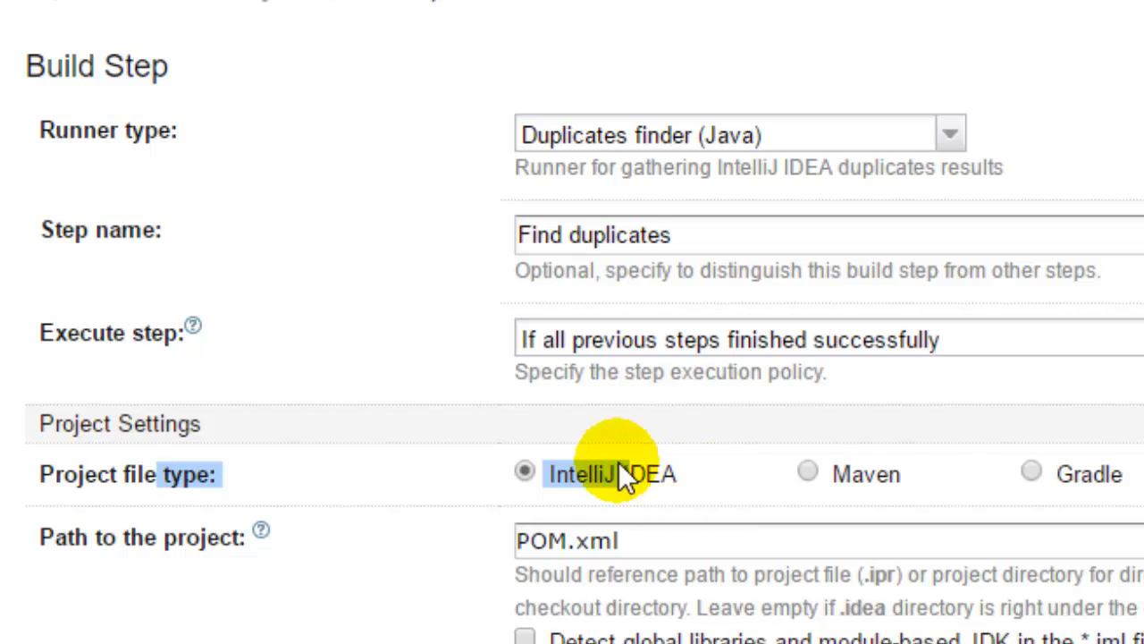
{"action": "scroll", "coordinate": [526, 636], "scroll_direction": "down", "scroll_amount": 10}
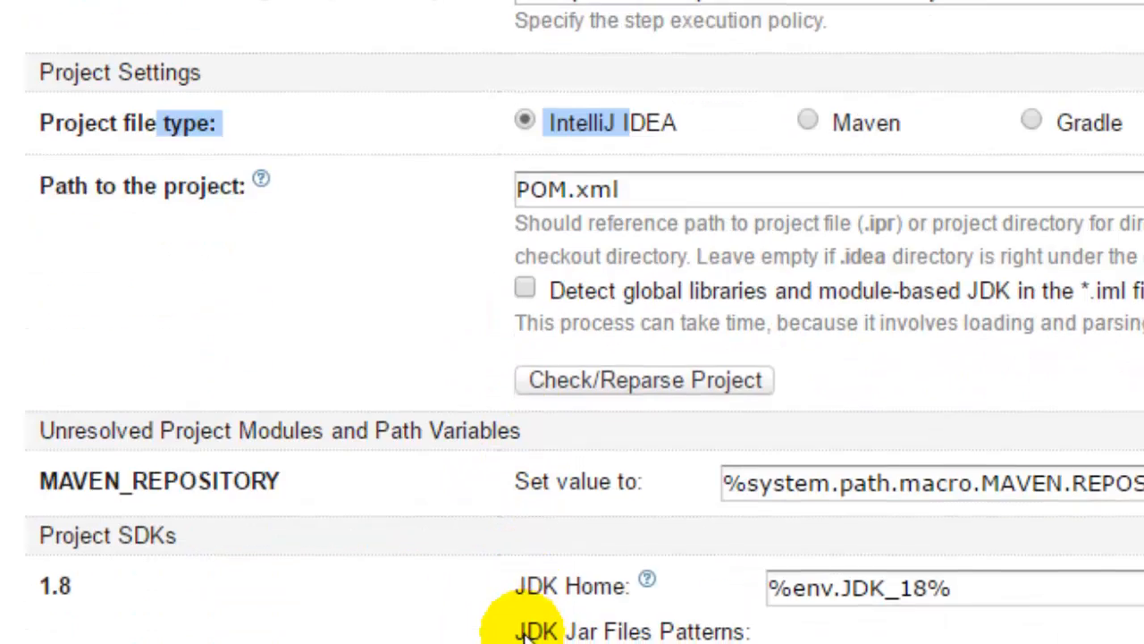
{"action": "scroll", "coordinate": [525, 636], "scroll_direction": "down", "scroll_amount": 6}
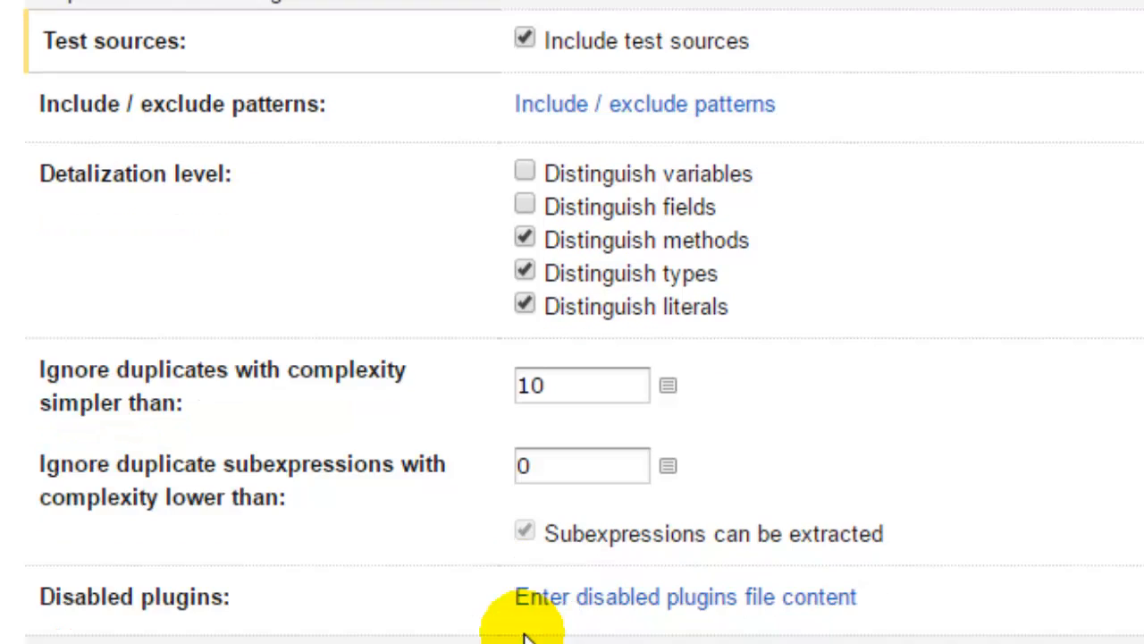
{"action": "scroll", "coordinate": [525, 636], "scroll_direction": "up", "scroll_amount": 16}
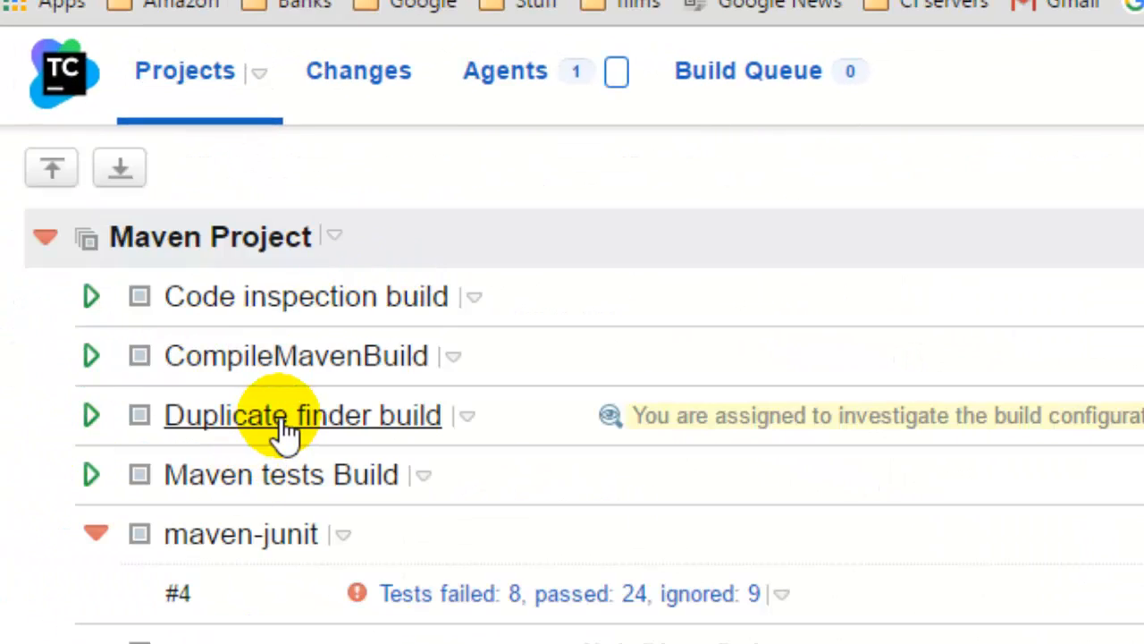
Step: Open run #7 of Duplicate finder build from the projects overview and view its duplicates report
{"action": "left_click", "coordinate": [90, 416]}
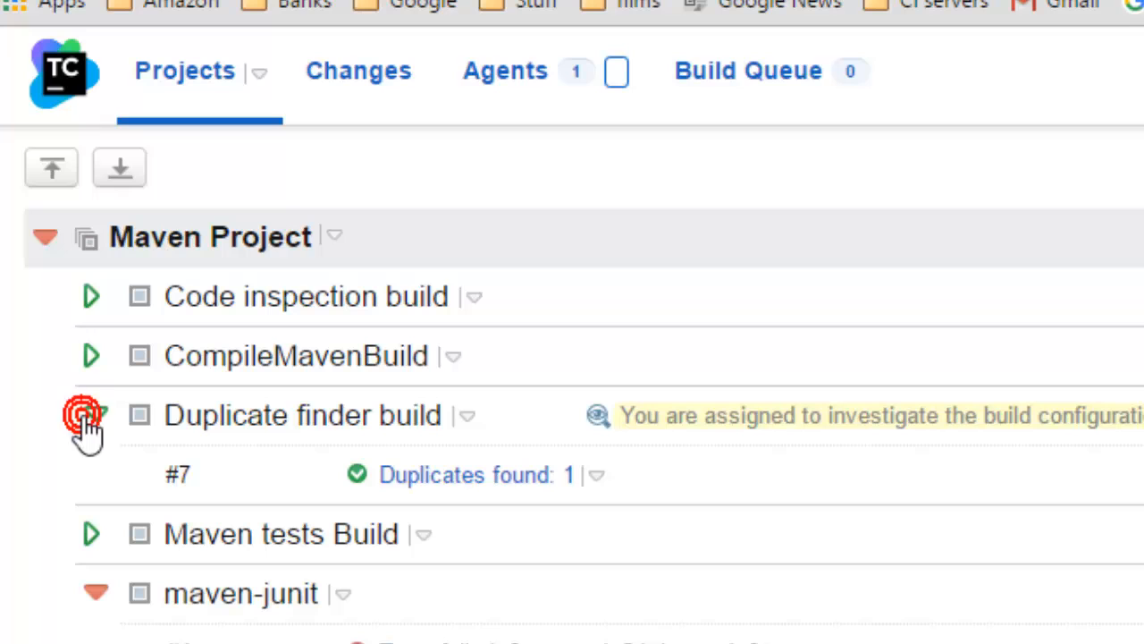
{"action": "left_click", "coordinate": [422, 470]}
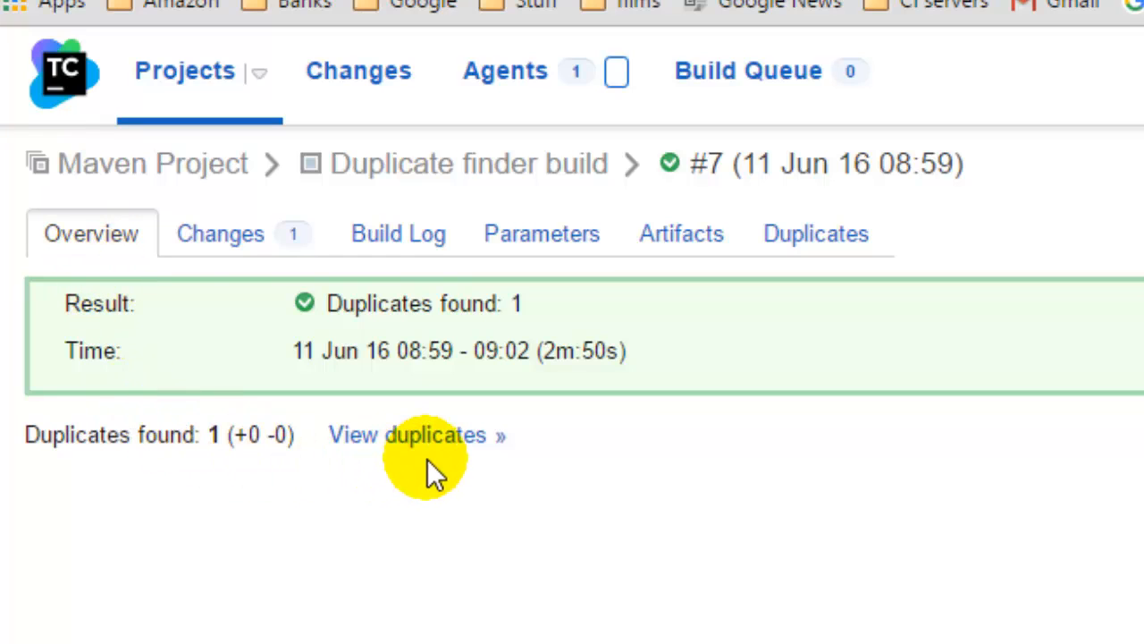
{"action": "left_click_drag", "start_coordinate": [206, 436], "coordinate": [301, 437]}
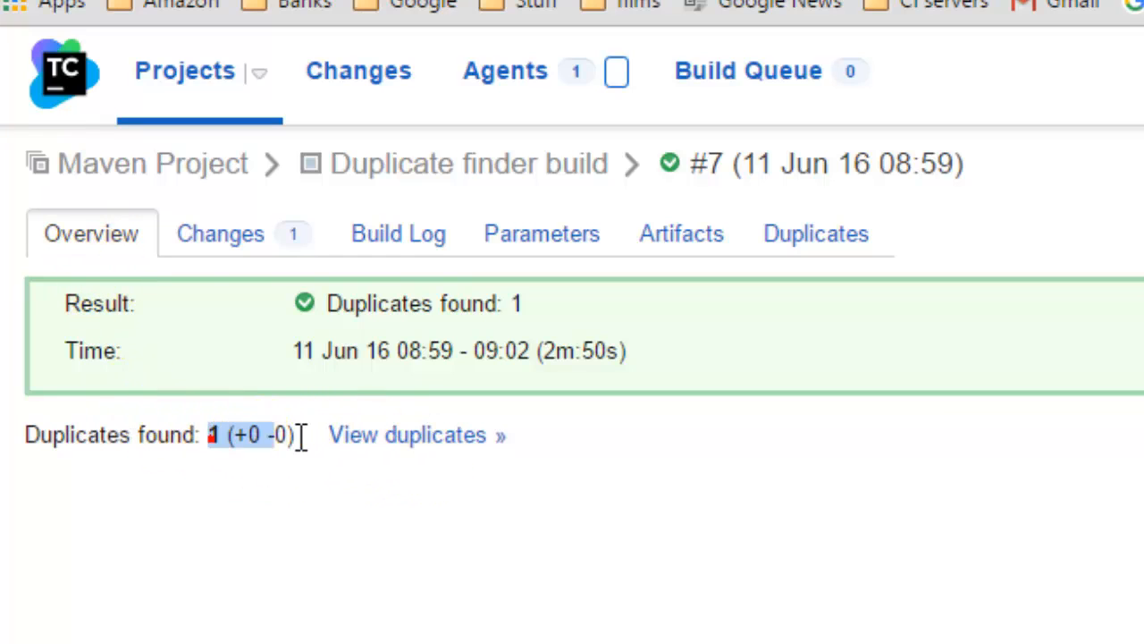
{"action": "left_click", "coordinate": [389, 436]}
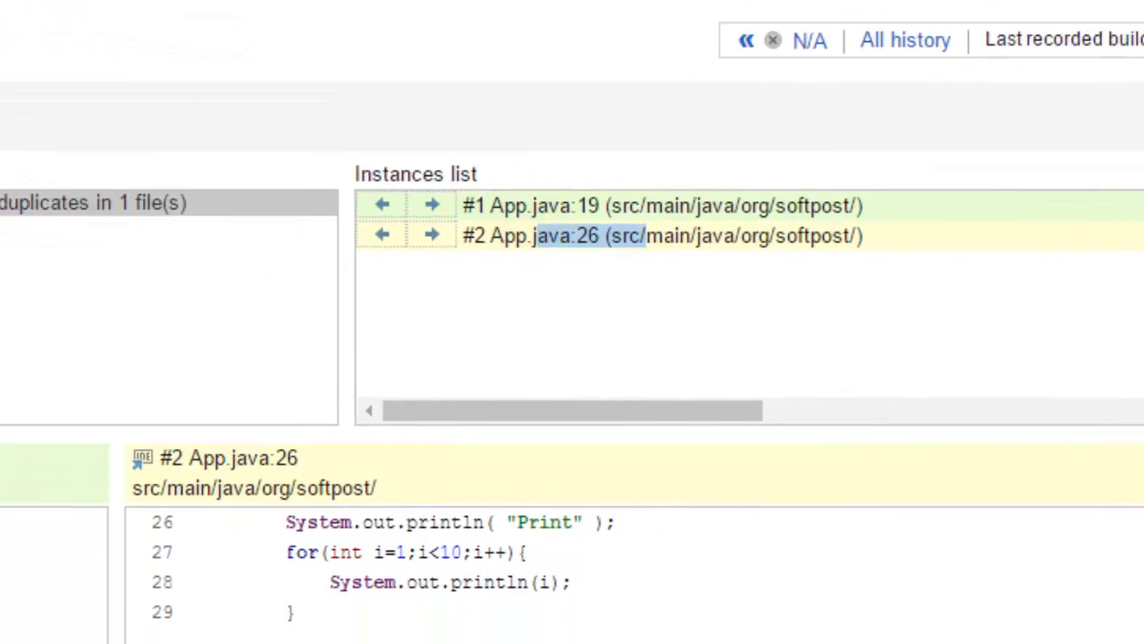
Step: Compare the duplicate code fragments at App.java lines 19 and 26 in the duplicates report
{"action": "left_click_drag", "start_coordinate": [127, 449], "coordinate": [504, 534]}
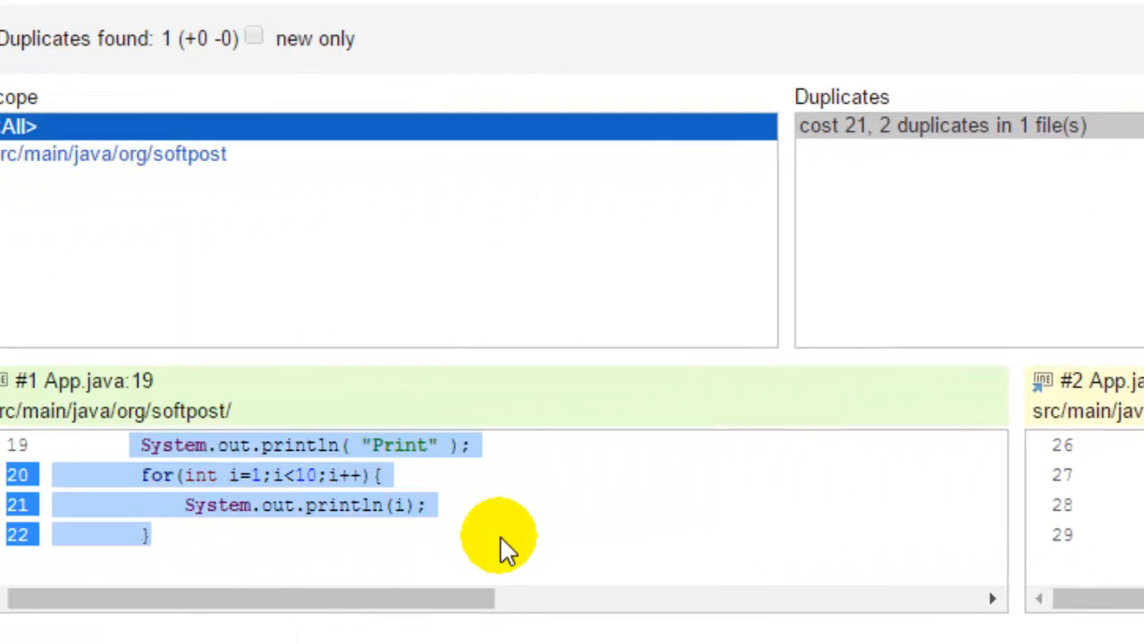
{"action": "left_click_drag", "start_coordinate": [1133, 443], "coordinate": [1143, 529]}
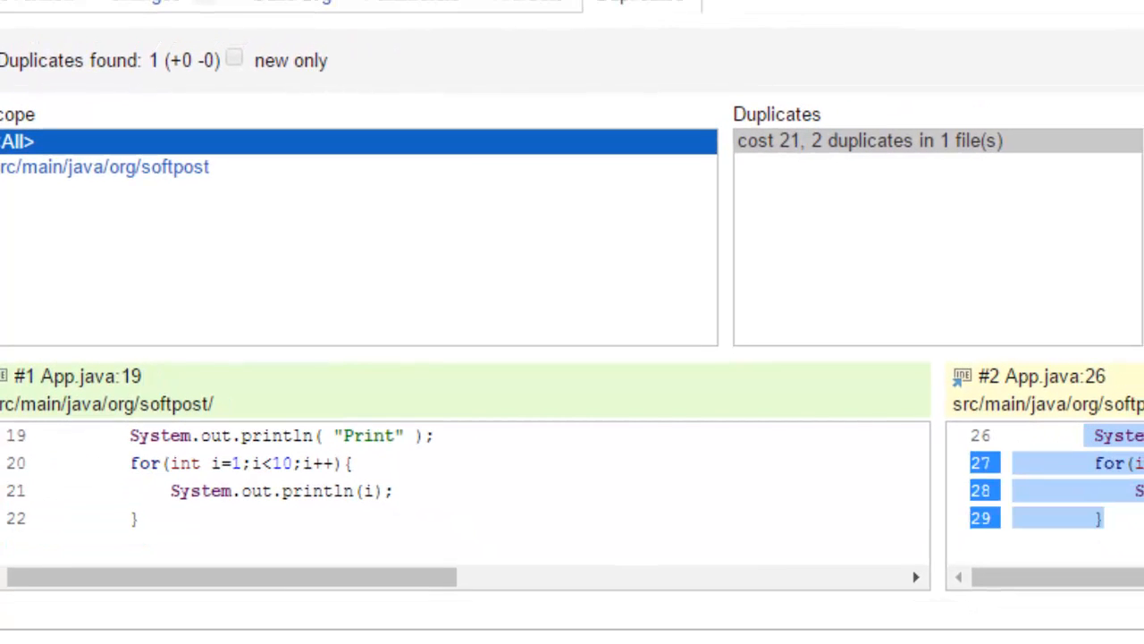
{"action": "left_click", "coordinate": [1143, 483]}
{"action": "left_click_drag", "start_coordinate": [1090, 445], "coordinate": [985, 508]}
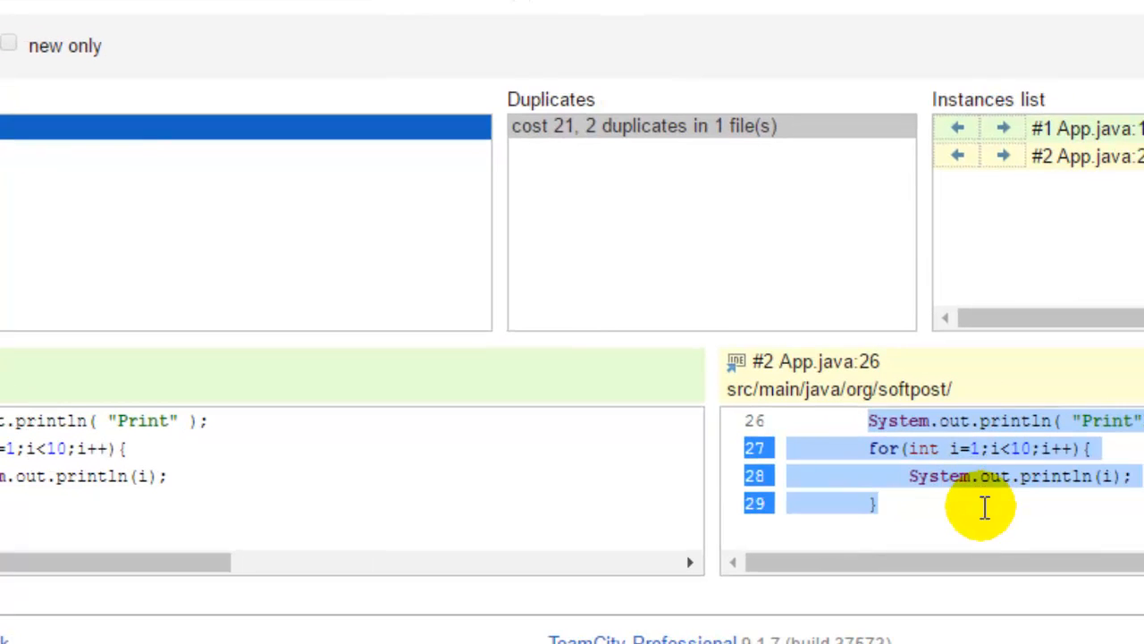
{"action": "left_click", "coordinate": [983, 508]}
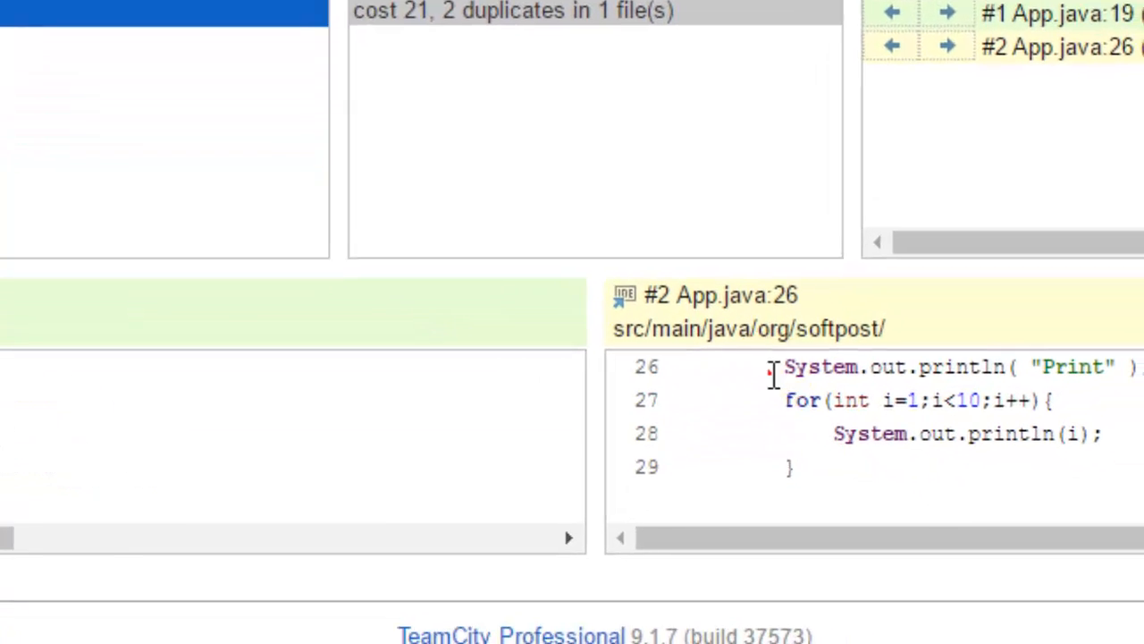
{"action": "left_click_drag", "start_coordinate": [857, 421], "coordinate": [1104, 509]}
{"action": "left_click", "coordinate": [1143, 456]}
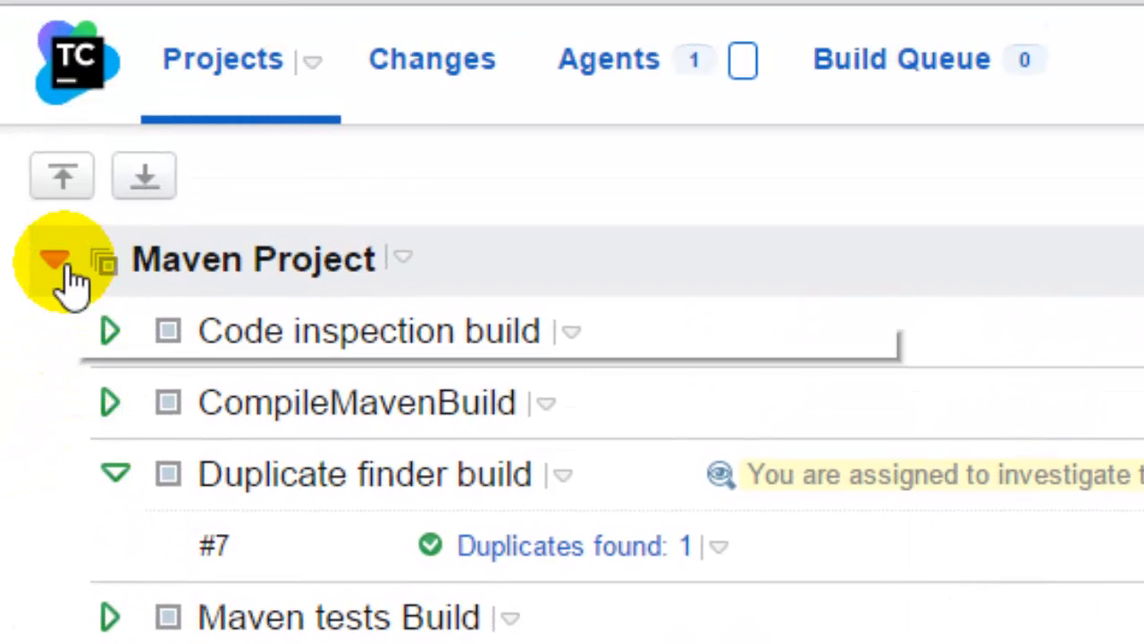
Step: Collapse Maven Project in the projects overview and bring up the build steps in the configuration settings of Gradlejunit's Gradle Build
{"action": "left_click", "coordinate": [62, 262]}
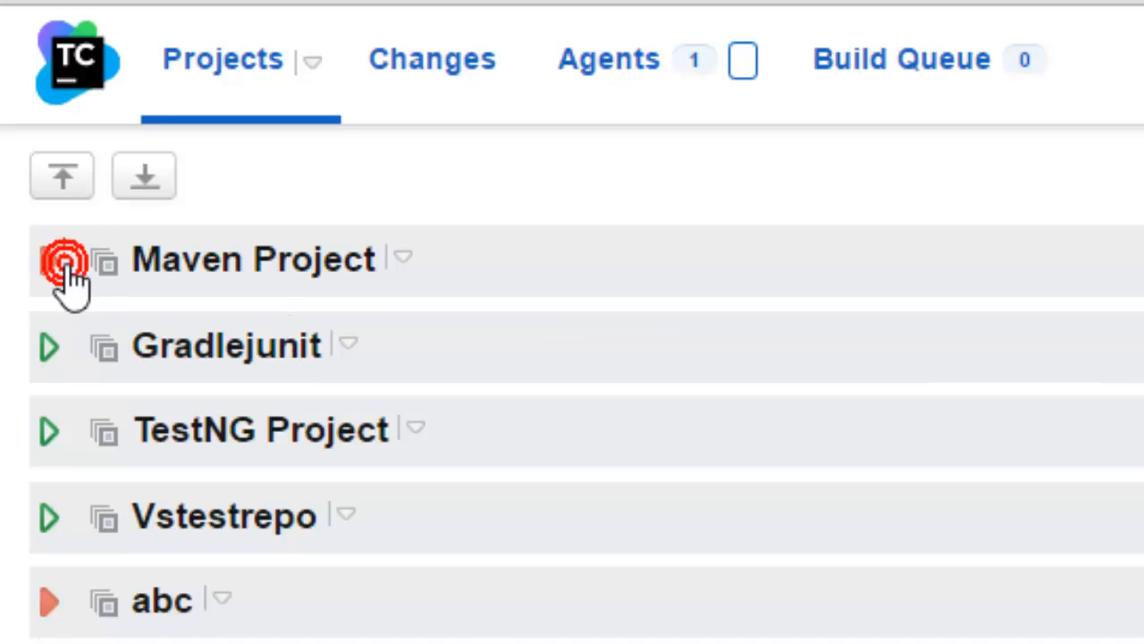
{"action": "left_click", "coordinate": [50, 350]}
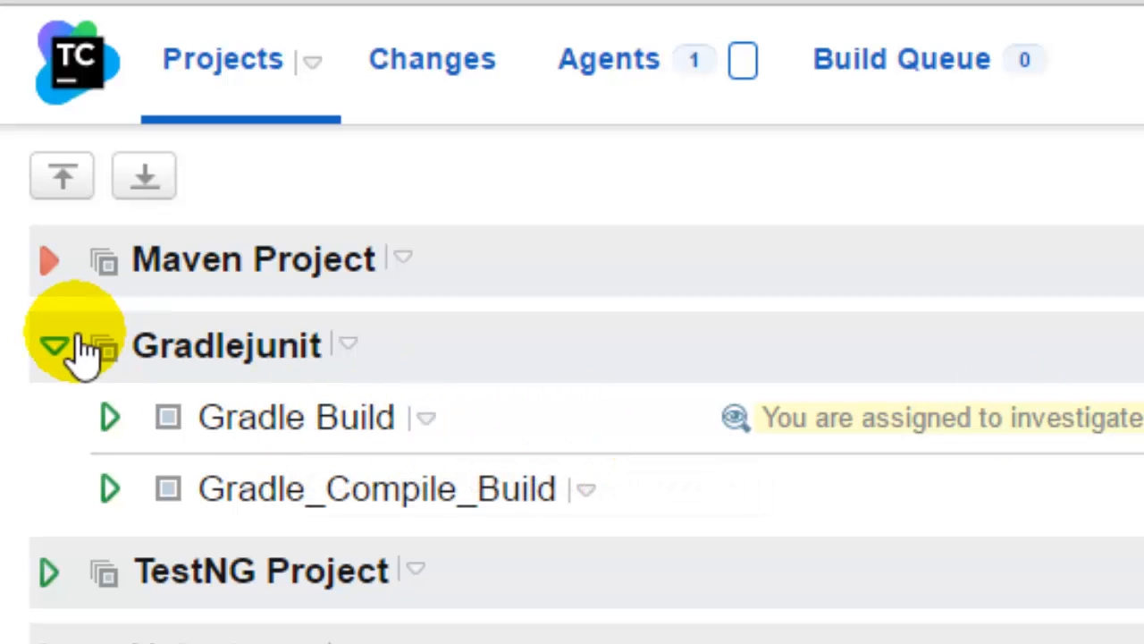
{"action": "right_click", "coordinate": [294, 421]}
{"action": "left_click", "coordinate": [497, 447]}
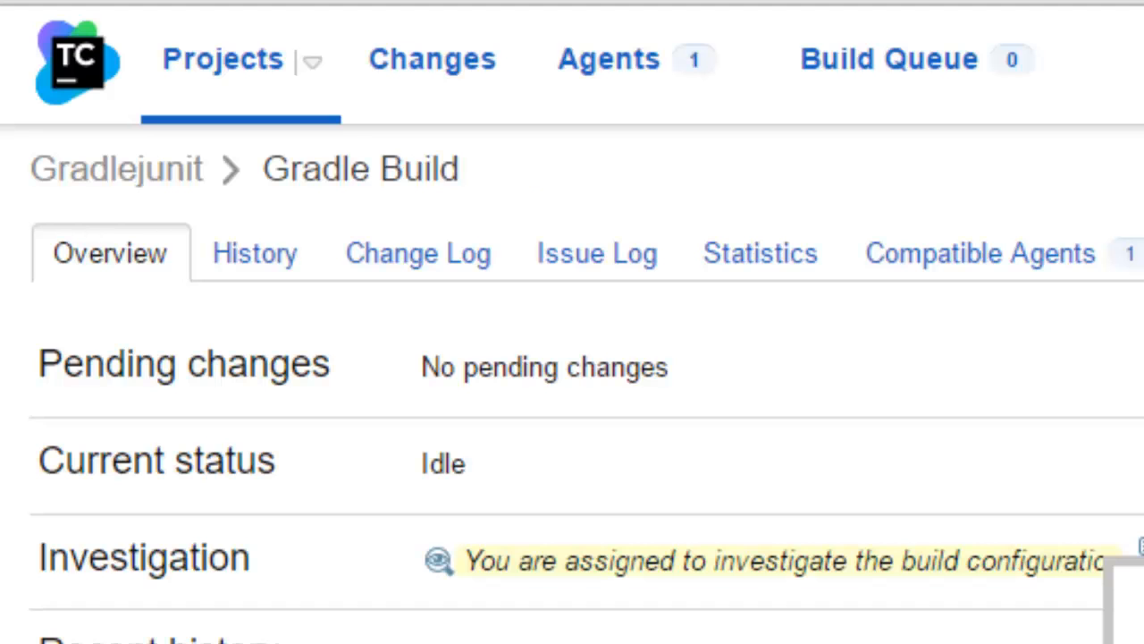
{"action": "left_click", "coordinate": [950, 177]}
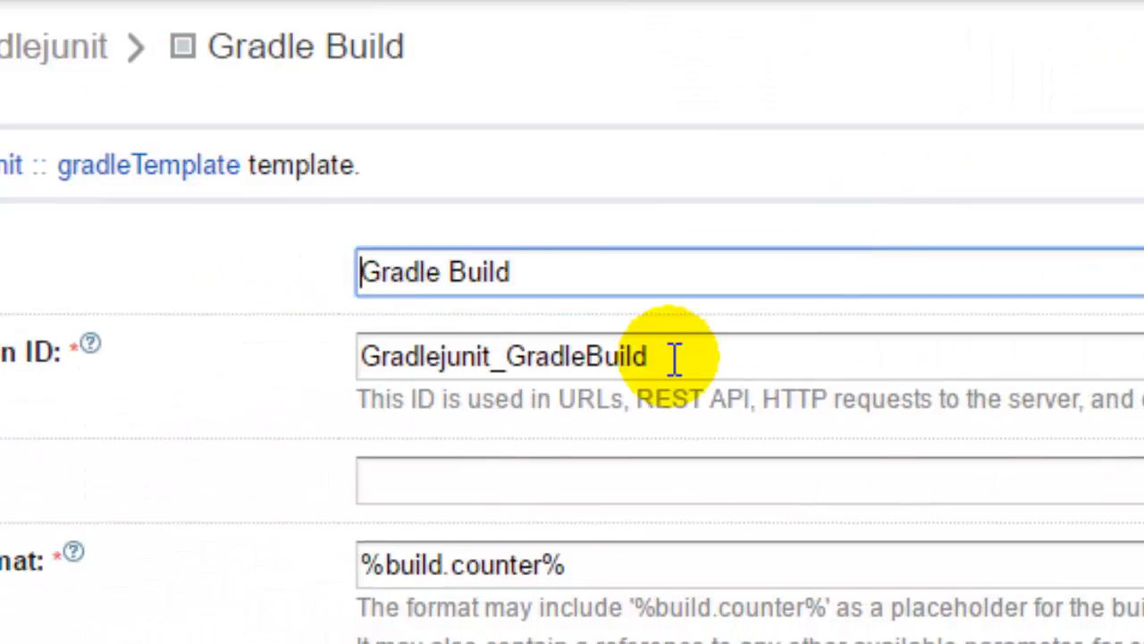
{"action": "left_click", "coordinate": [134, 195]}
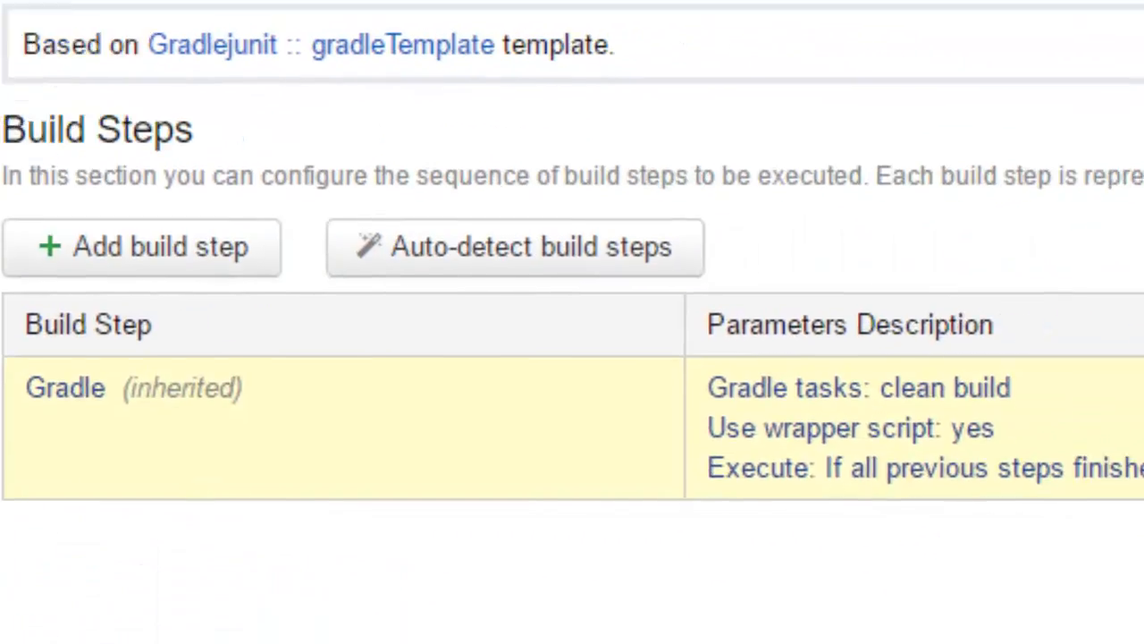
Step: Open the inherited Gradle build step and examine its runner type, Gradle tasks, wrapper and code coverage settings
{"action": "left_click", "coordinate": [1032, 313]}
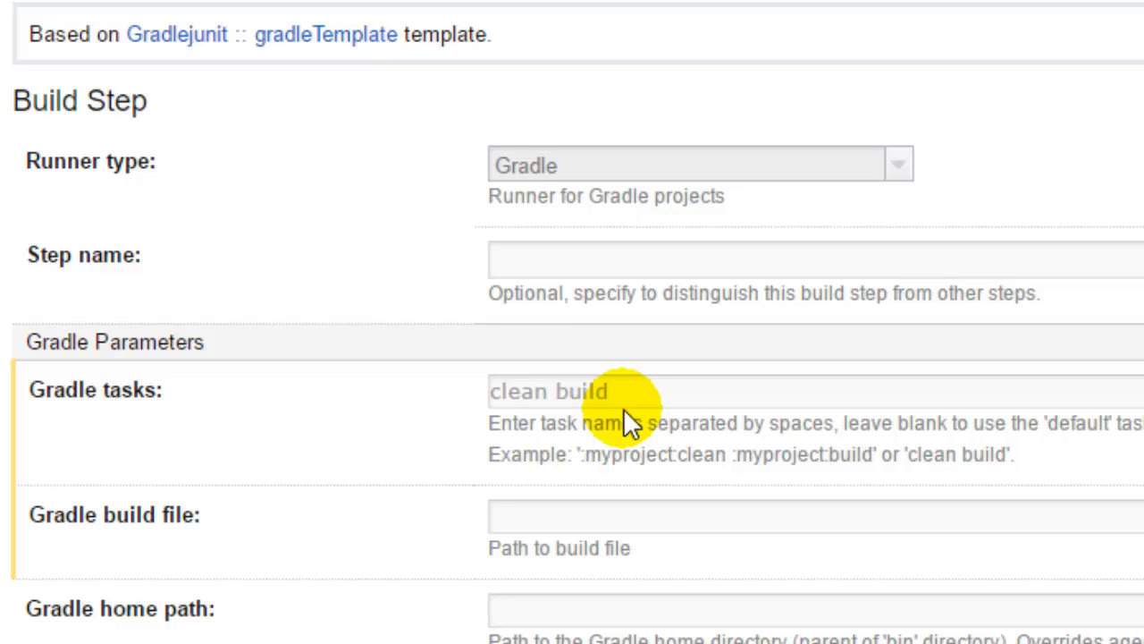
{"action": "scroll", "coordinate": [558, 239], "scroll_direction": "down", "scroll_amount": 4}
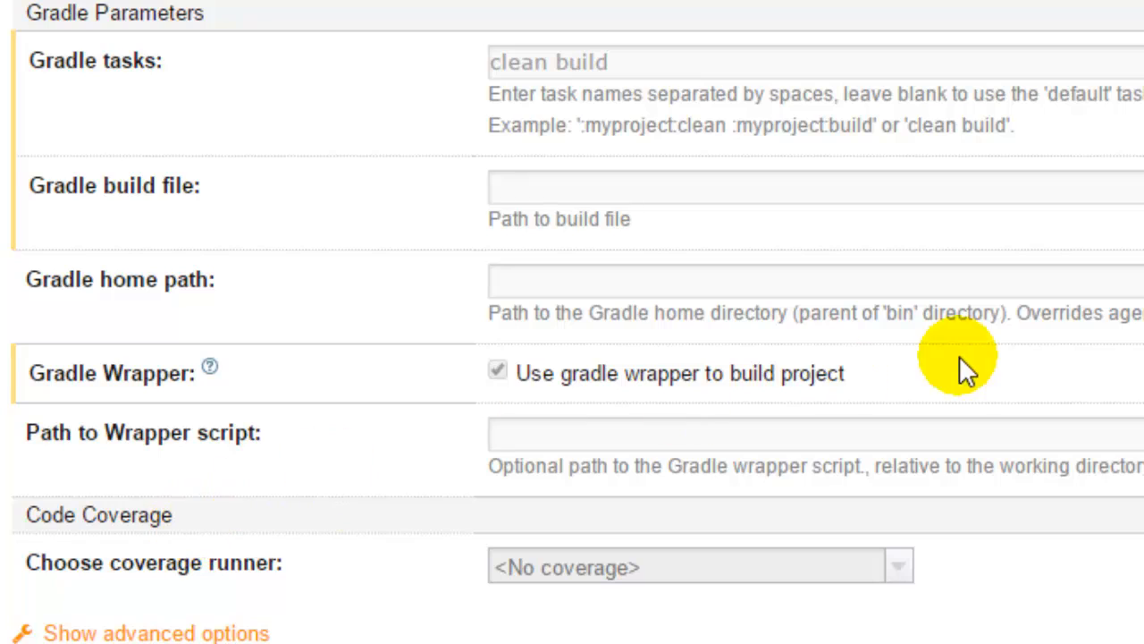
{"action": "scroll", "coordinate": [959, 356], "scroll_direction": "up", "scroll_amount": 4}
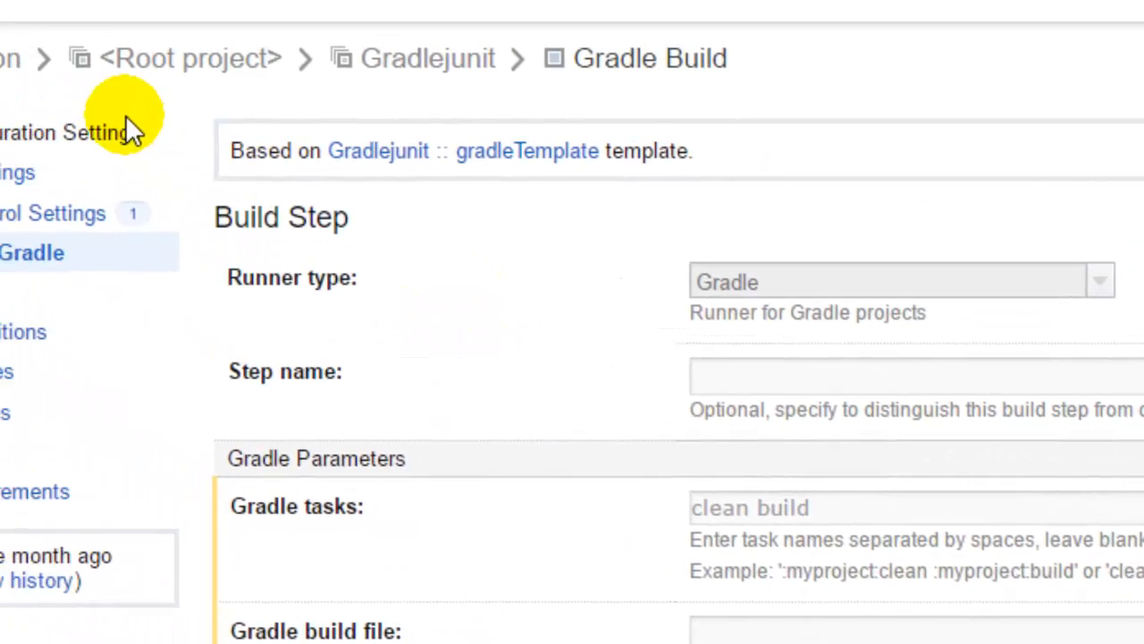
Step: Return to the projects overview, collapse Gradlejunit, and open the Vstestrepo project in a separate browser tab
{"action": "left_click", "coordinate": [120, 72]}
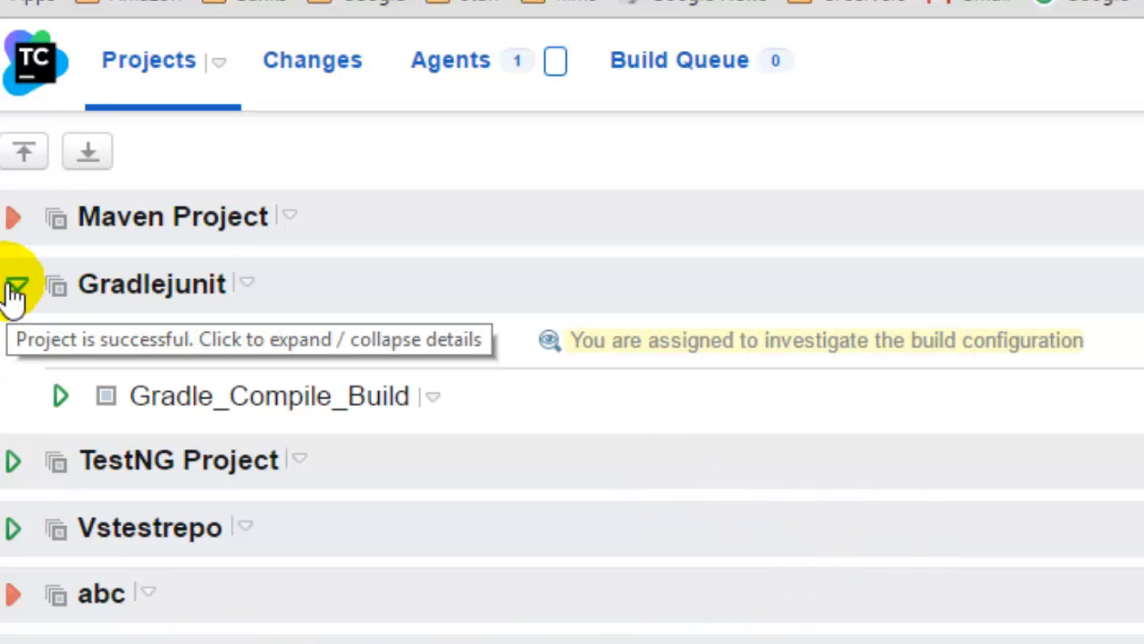
{"action": "left_click", "coordinate": [15, 288]}
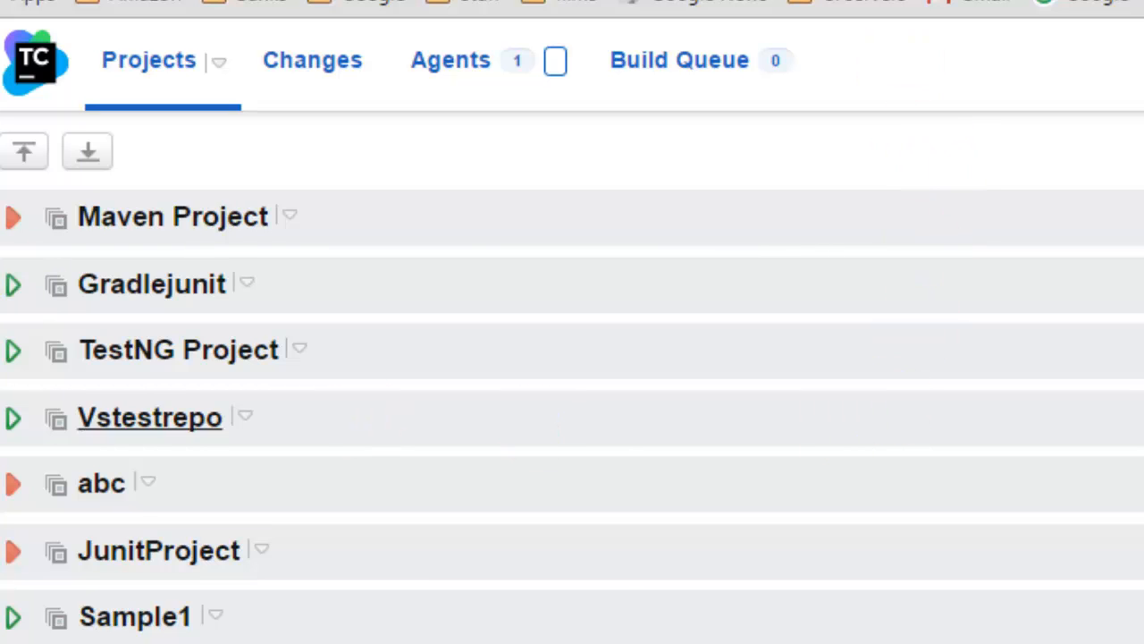
{"action": "right_click", "coordinate": [128, 435]}
{"action": "left_click", "coordinate": [240, 444]}
{"action": "left_click", "coordinate": [537, 1]}
{"action": "left_click", "coordinate": [648, 288]}
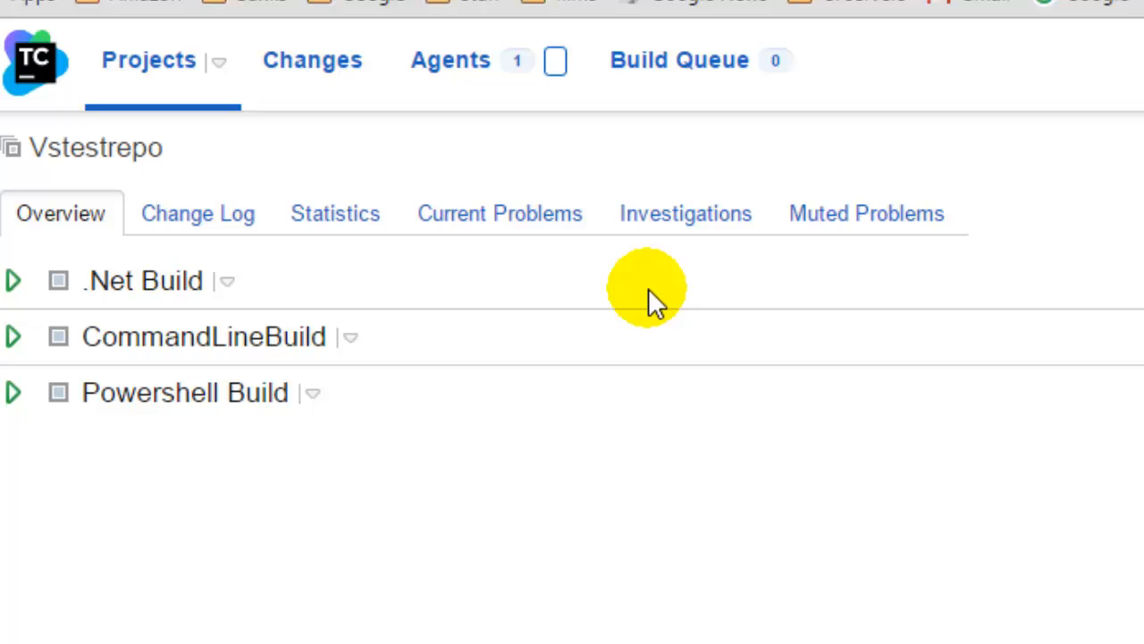
Step: Open Vstestrepo's .Net Build in a separate browser tab and bring up the build steps in its configuration settings
{"action": "right_click", "coordinate": [145, 282]}
{"action": "left_click", "coordinate": [322, 380]}
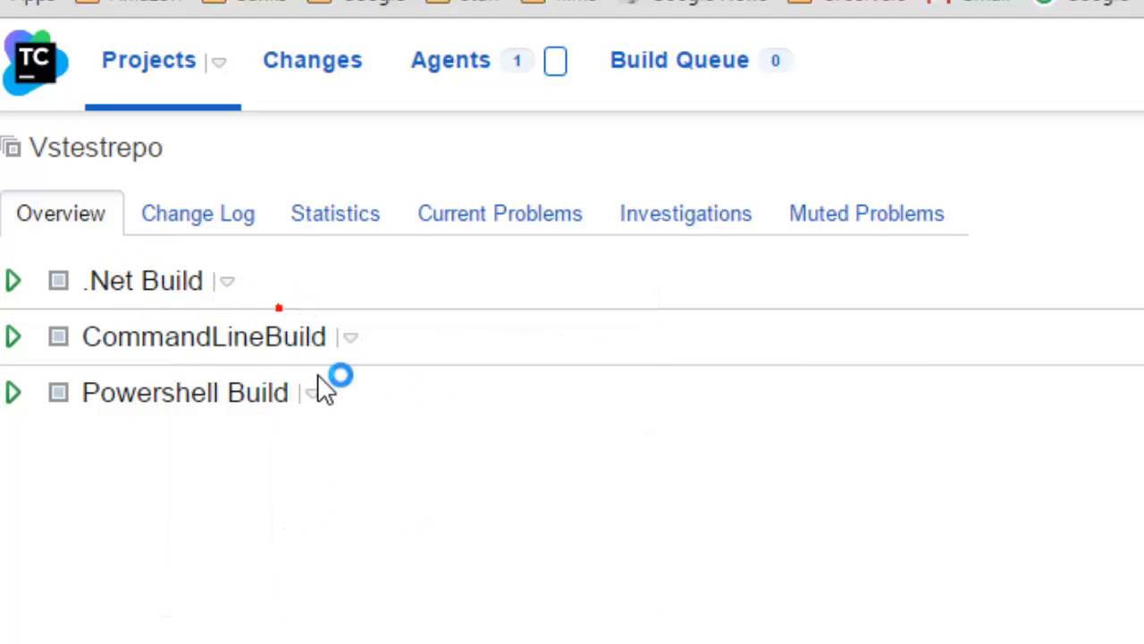
{"action": "left_click", "coordinate": [871, 219]}
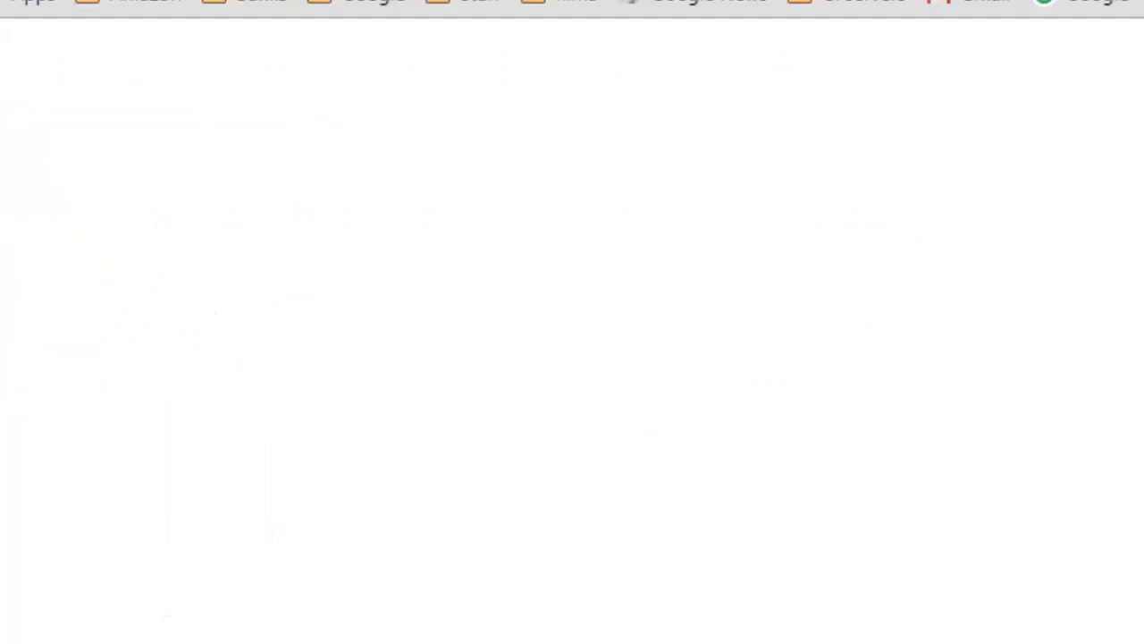
{"action": "scroll", "coordinate": [822, 635], "scroll_direction": "down", "scroll_amount": 2}
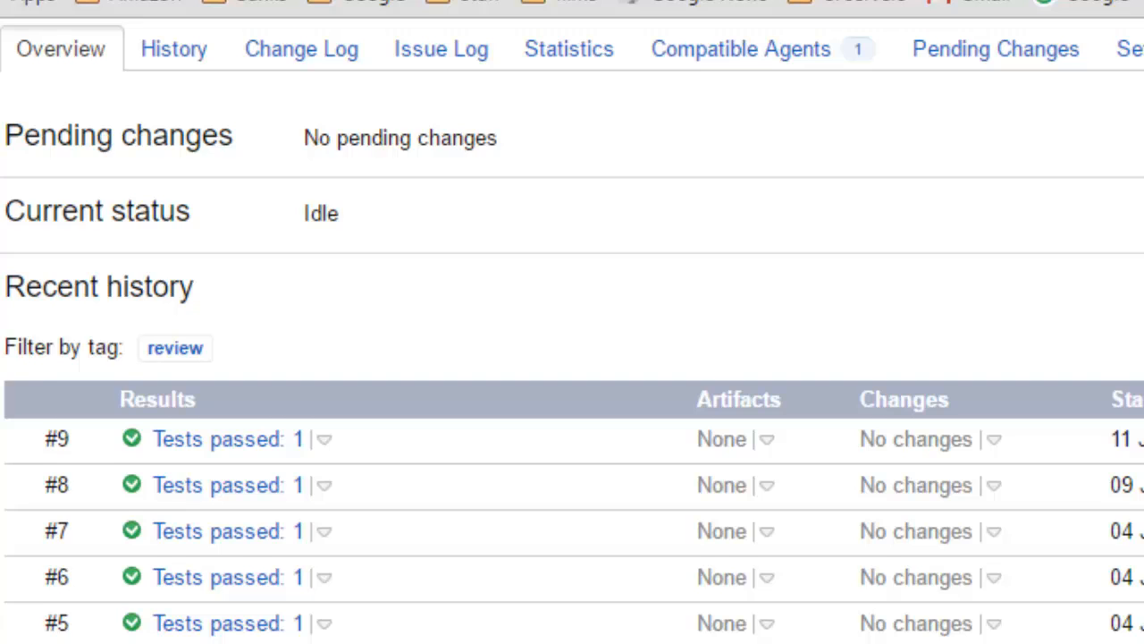
{"action": "scroll", "coordinate": [572, 357], "scroll_direction": "down", "scroll_amount": 1}
{"action": "scroll", "coordinate": [572, 357], "scroll_direction": "up", "scroll_amount": 3}
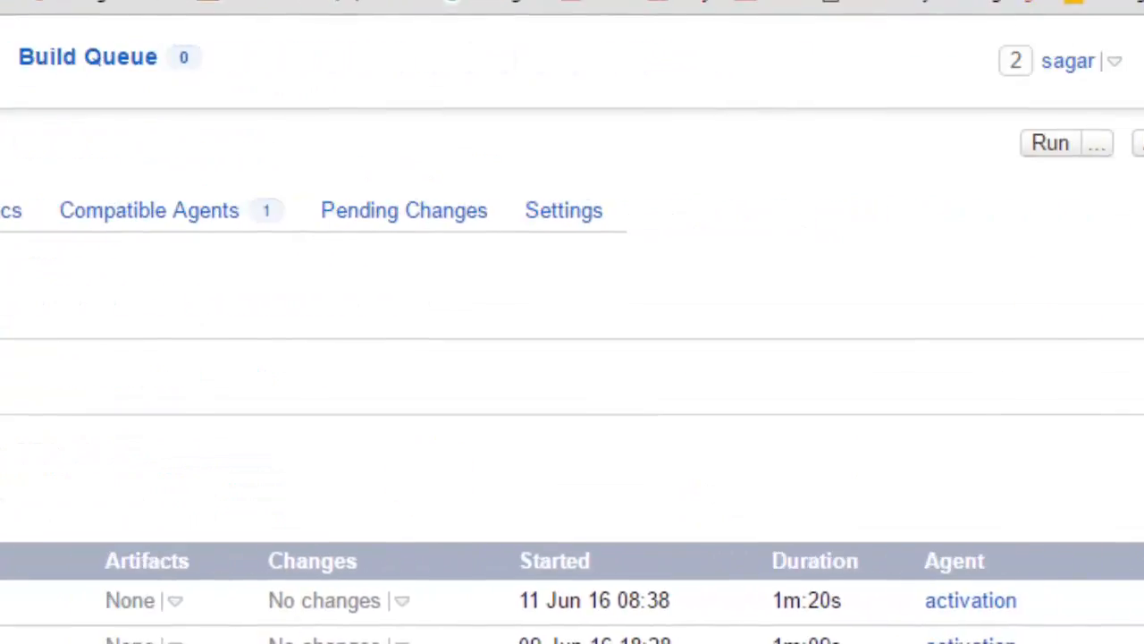
{"action": "left_click", "coordinate": [924, 141]}
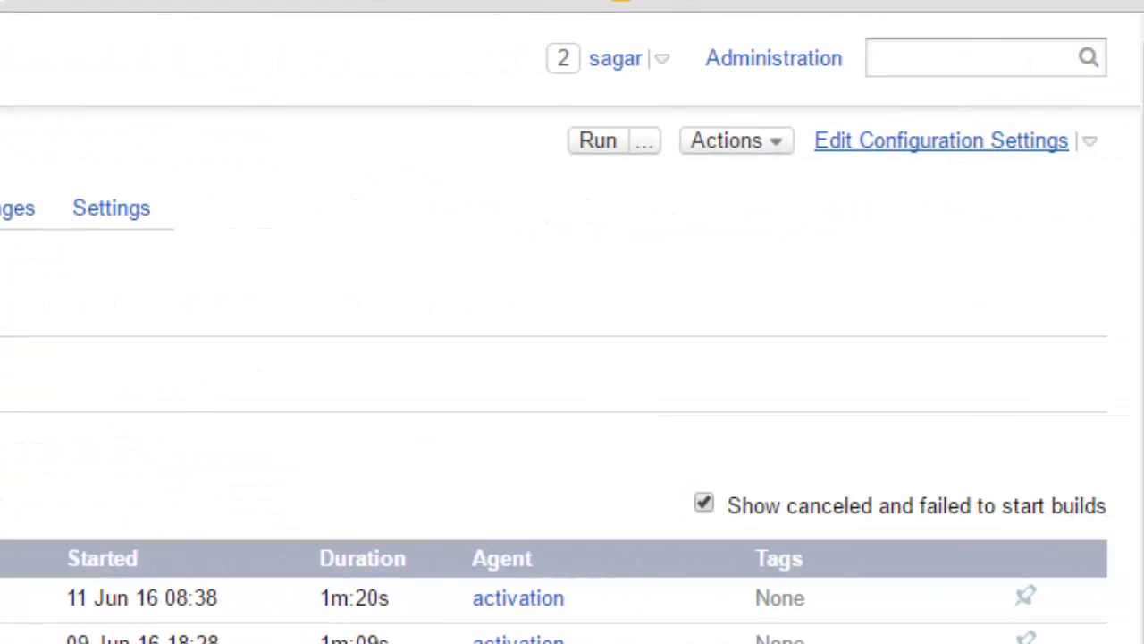
{"action": "left_click", "coordinate": [159, 333]}
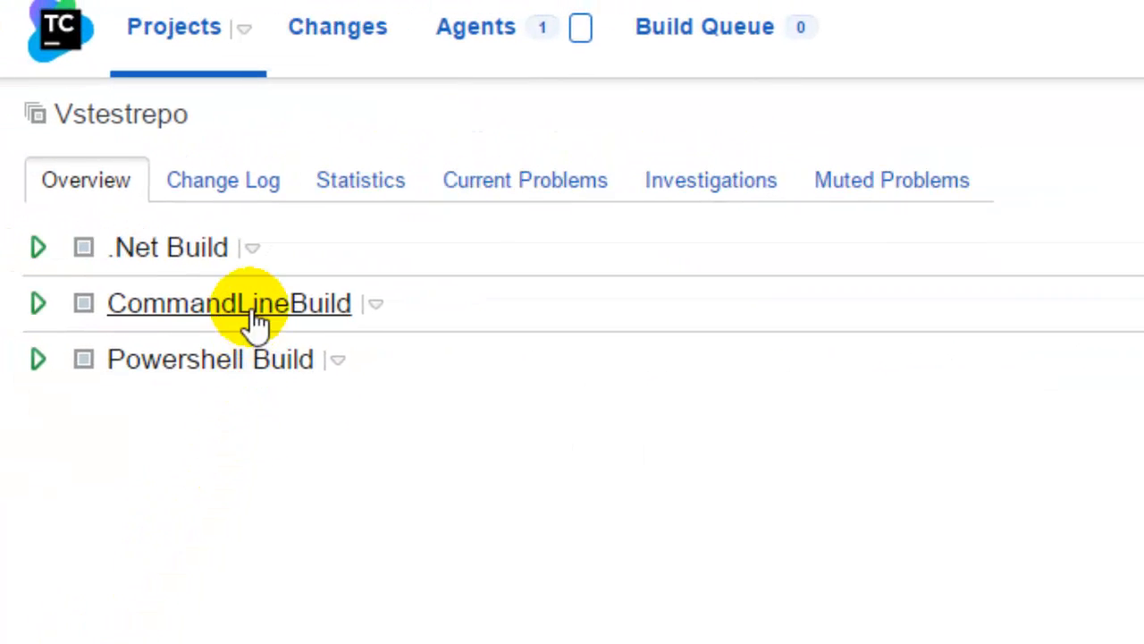
Step: Open CommandLineBuild from the Vstestrepo overview and bring up the build steps in its configuration settings
{"action": "right_click", "coordinate": [251, 304]}
{"action": "left_click", "coordinate": [423, 336]}
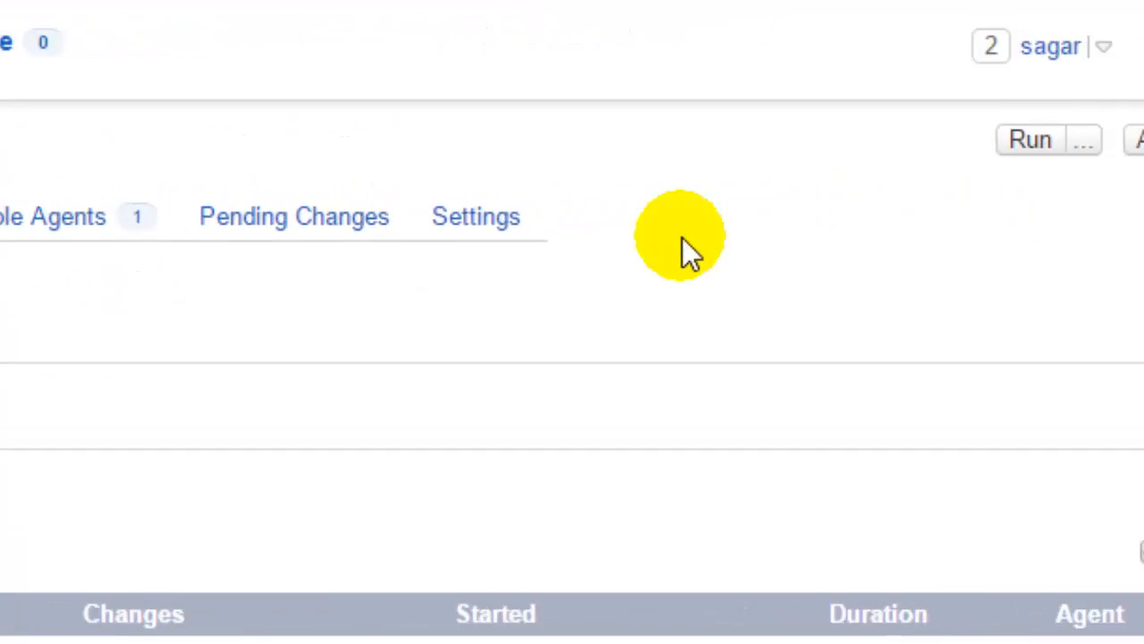
{"action": "left_click", "coordinate": [975, 163]}
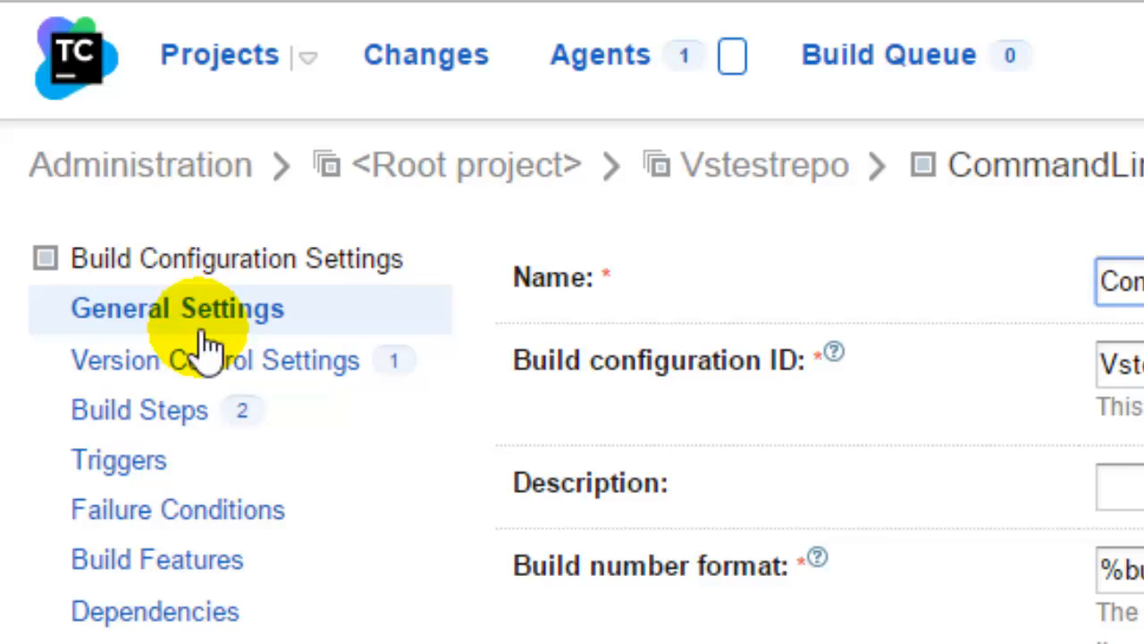
{"action": "left_click", "coordinate": [183, 411]}
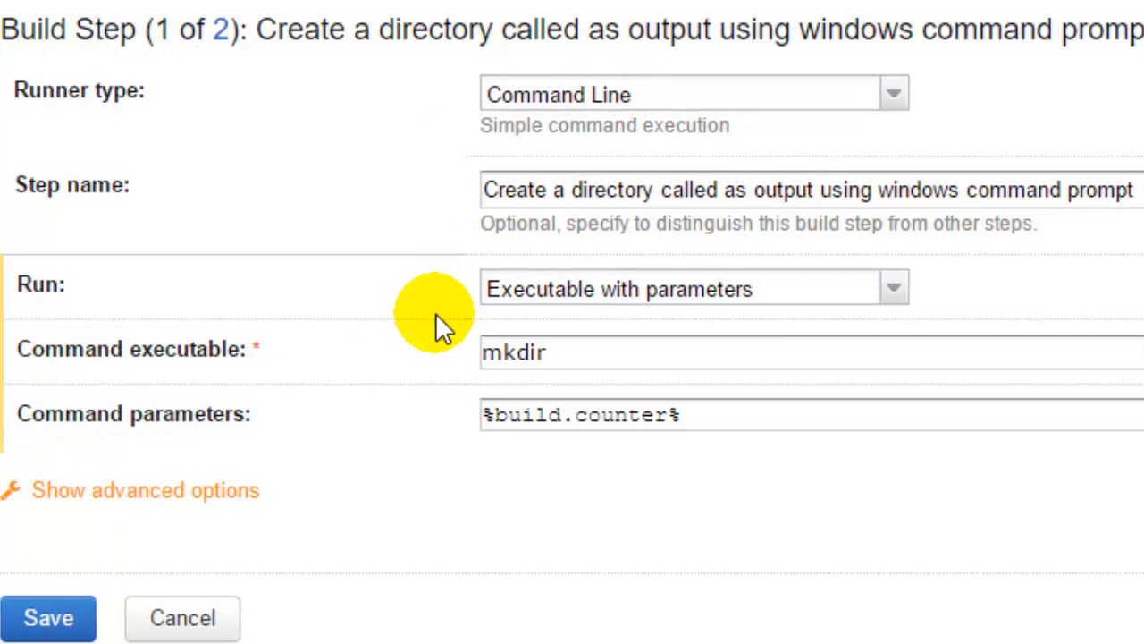
Step: Examine the run options, command executable and command parameters of CommandLineBuild's first build step
{"action": "left_click", "coordinate": [648, 286]}
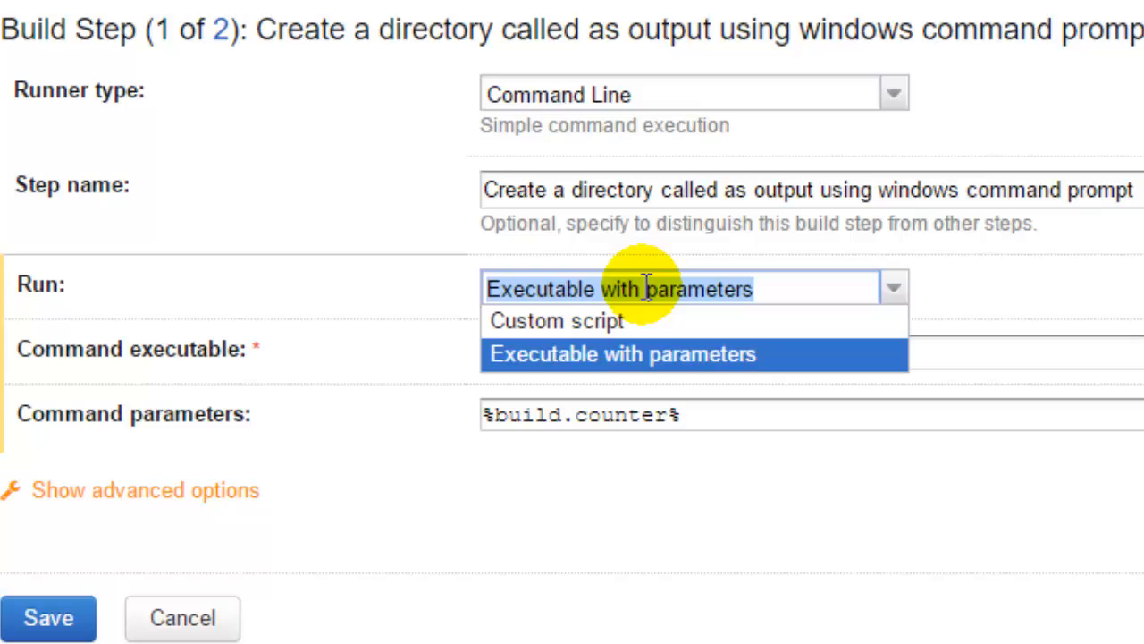
{"action": "left_click", "coordinate": [451, 285]}
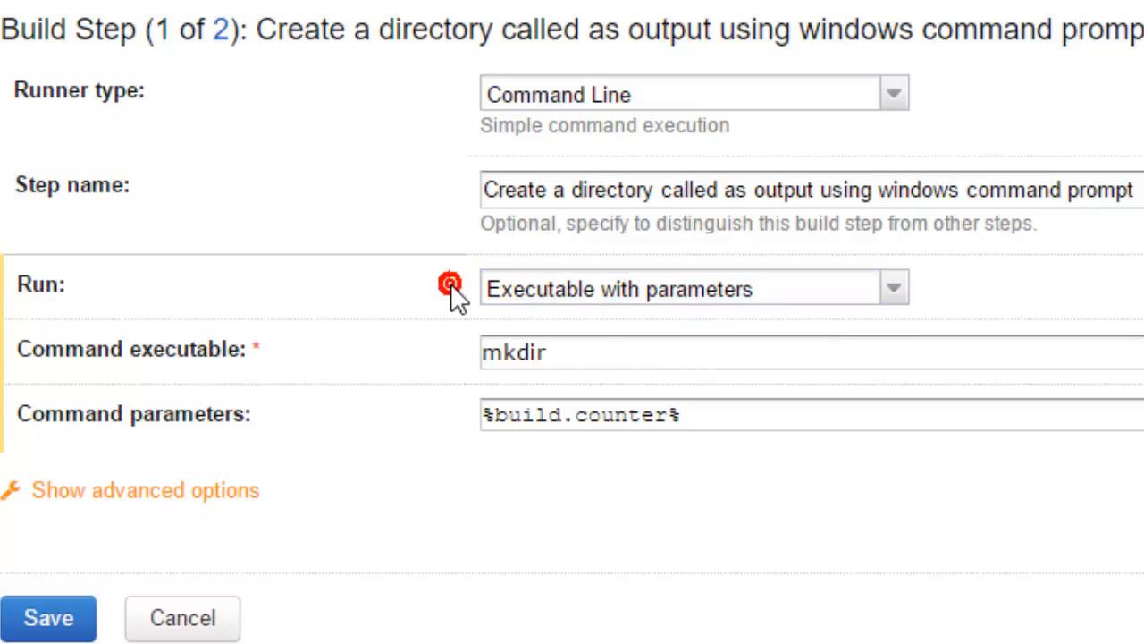
{"action": "left_click", "coordinate": [613, 351]}
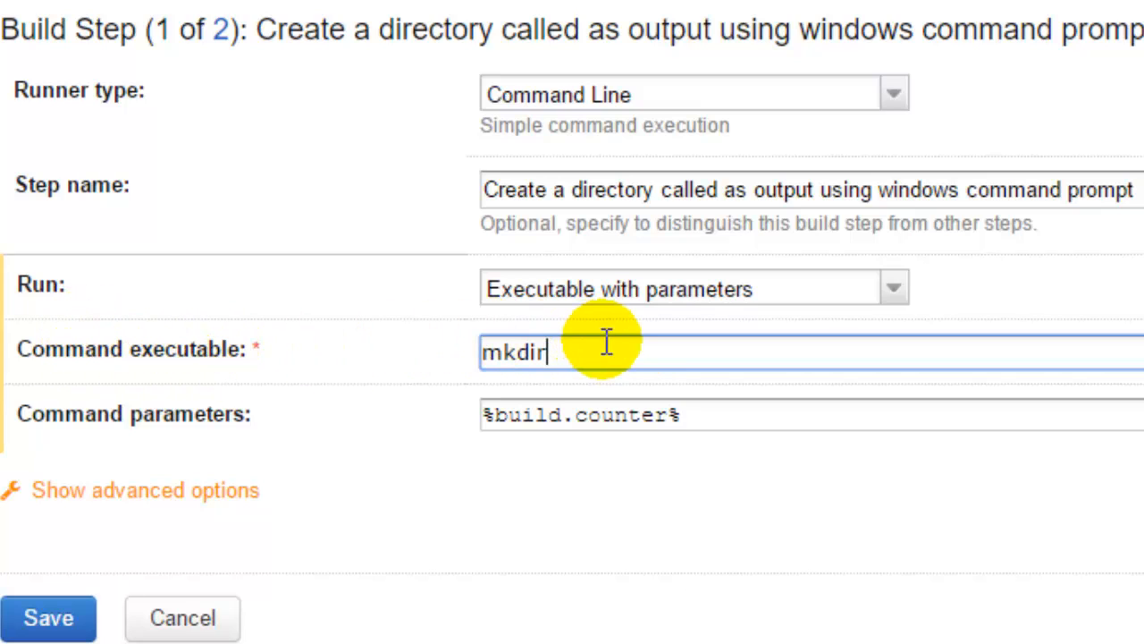
{"action": "left_click_drag", "start_coordinate": [671, 350], "coordinate": [396, 349]}
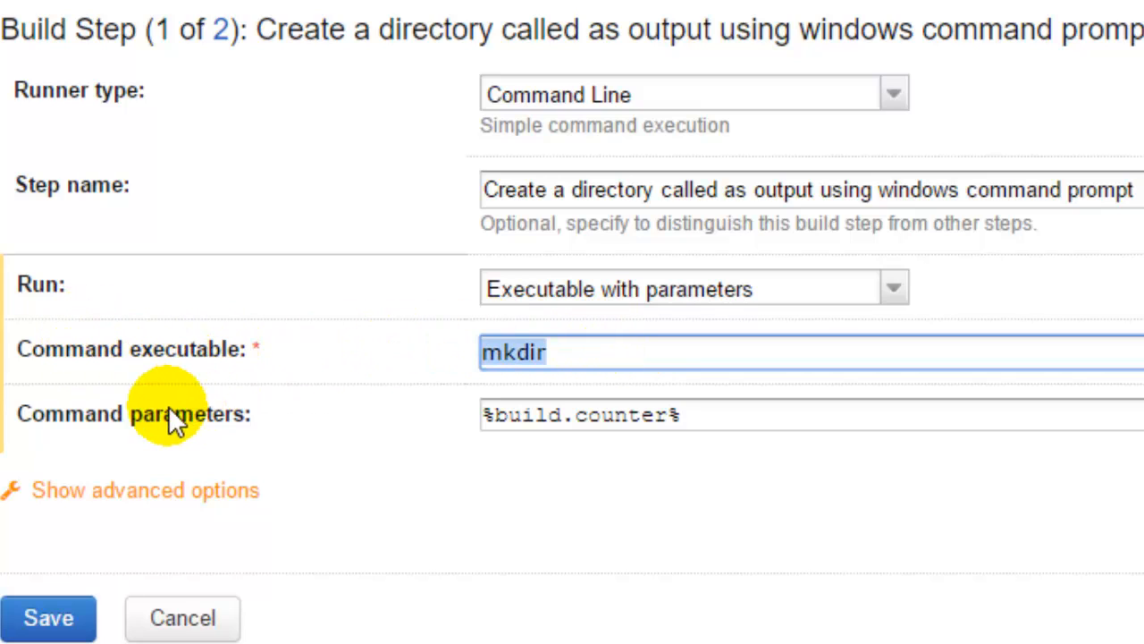
{"action": "left_click", "coordinate": [710, 408]}
{"action": "left_click_drag", "start_coordinate": [710, 409], "coordinate": [361, 386]}
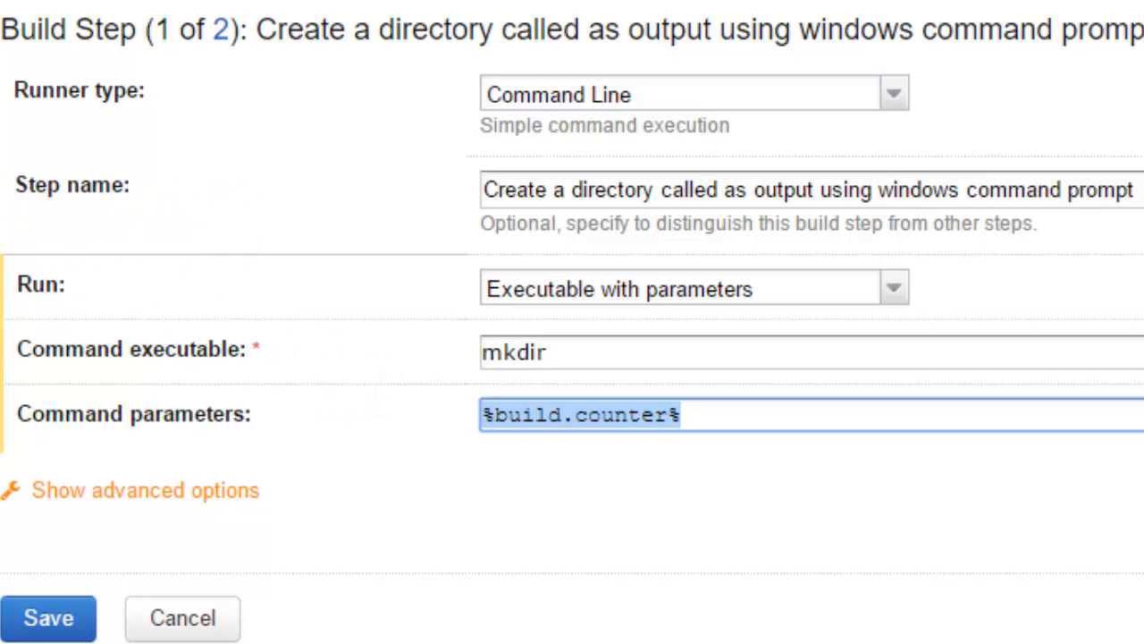
Step: Return to the build steps list, open "list files using powershell", and examine its runner type and run mode settings
{"action": "left_click", "coordinate": [155, 171]}
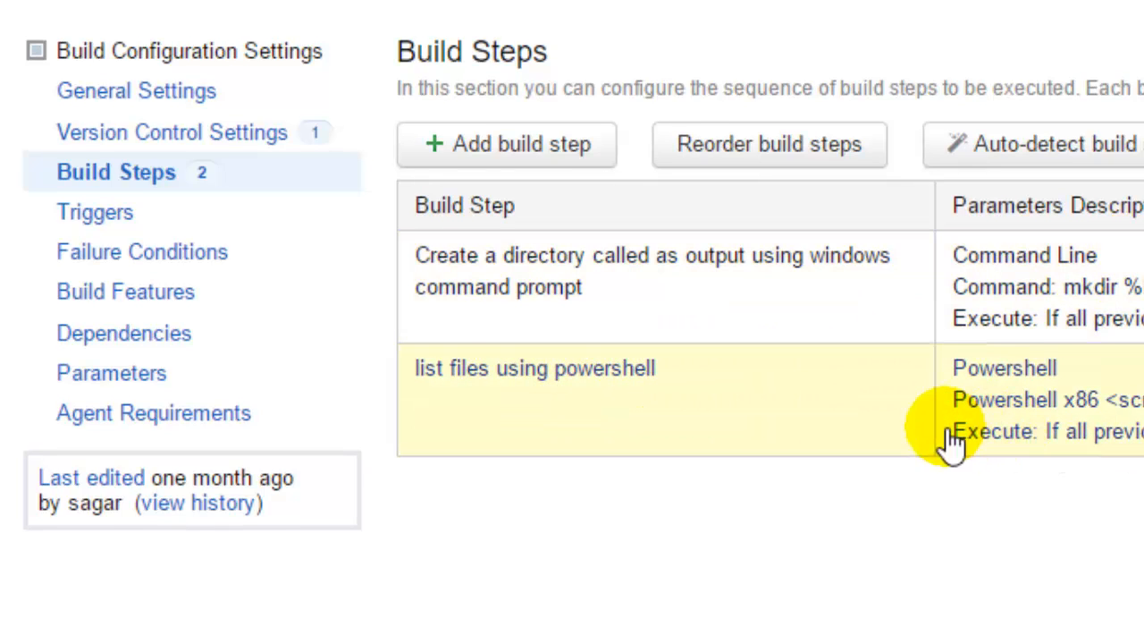
{"action": "left_click", "coordinate": [858, 364]}
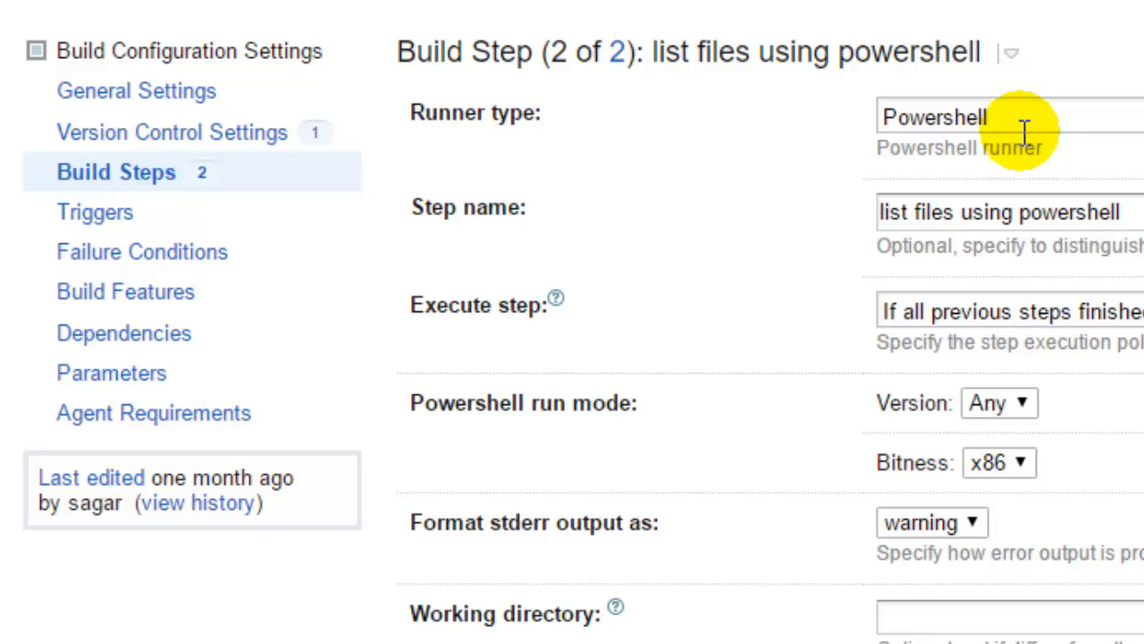
{"action": "scroll", "coordinate": [682, 396], "scroll_direction": "down", "scroll_amount": 2}
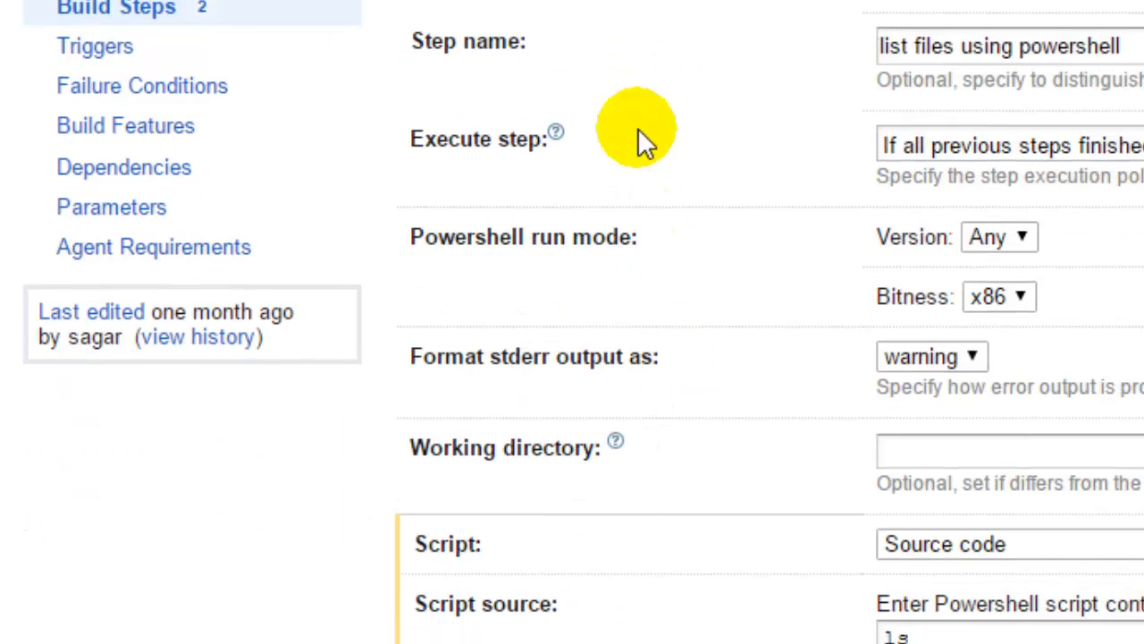
{"action": "scroll", "coordinate": [894, 613], "scroll_direction": "down", "scroll_amount": 2}
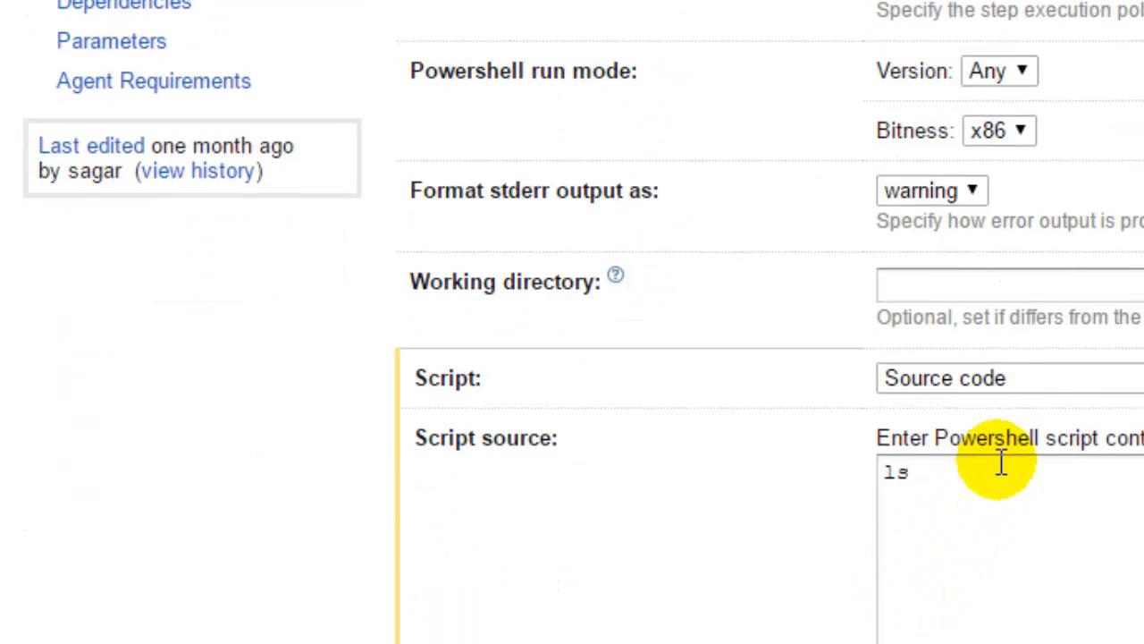
Step: Examine the Powershell step's script type options, script source and execution mode without changing them
{"action": "left_click", "coordinate": [1026, 384]}
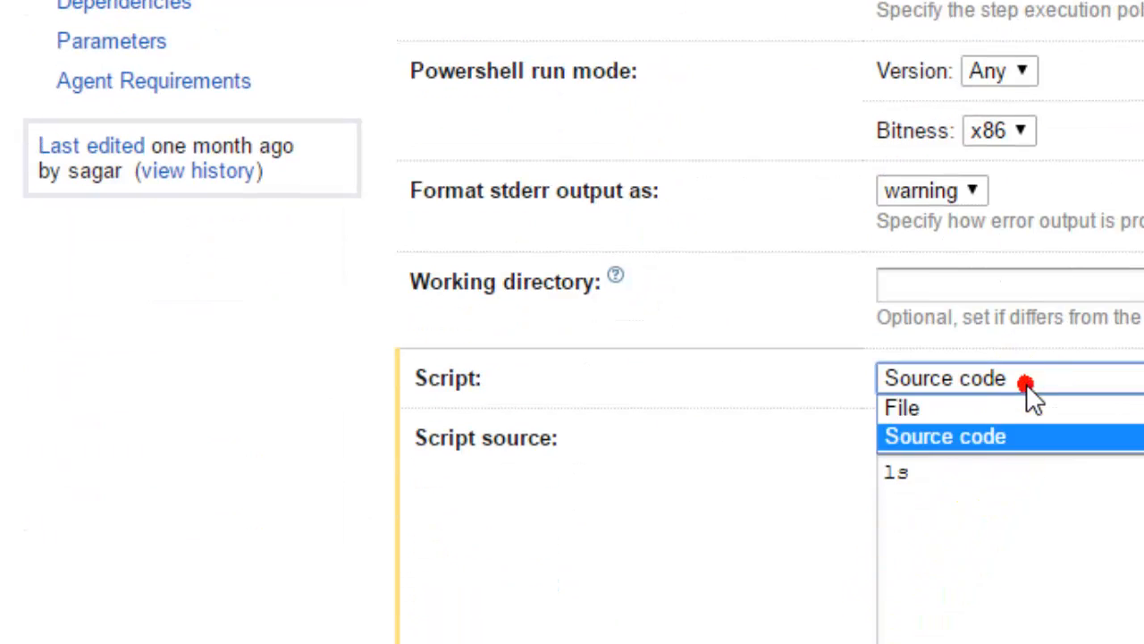
{"action": "left_click", "coordinate": [742, 400]}
{"action": "left_click", "coordinate": [1017, 480]}
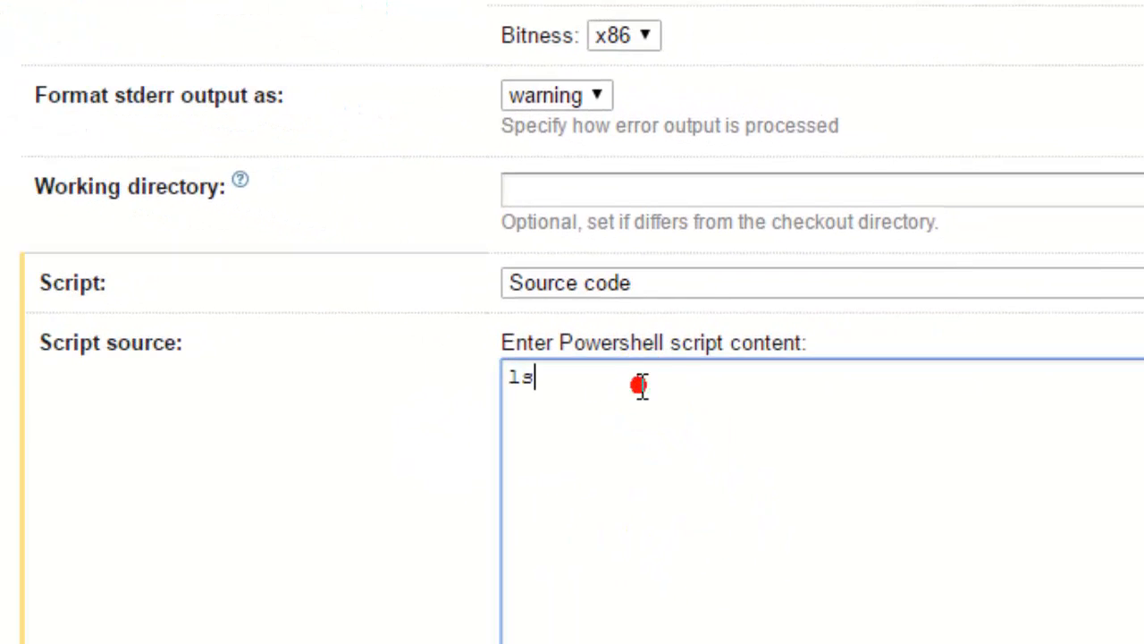
{"action": "scroll", "coordinate": [641, 386], "scroll_direction": "down", "scroll_amount": 3}
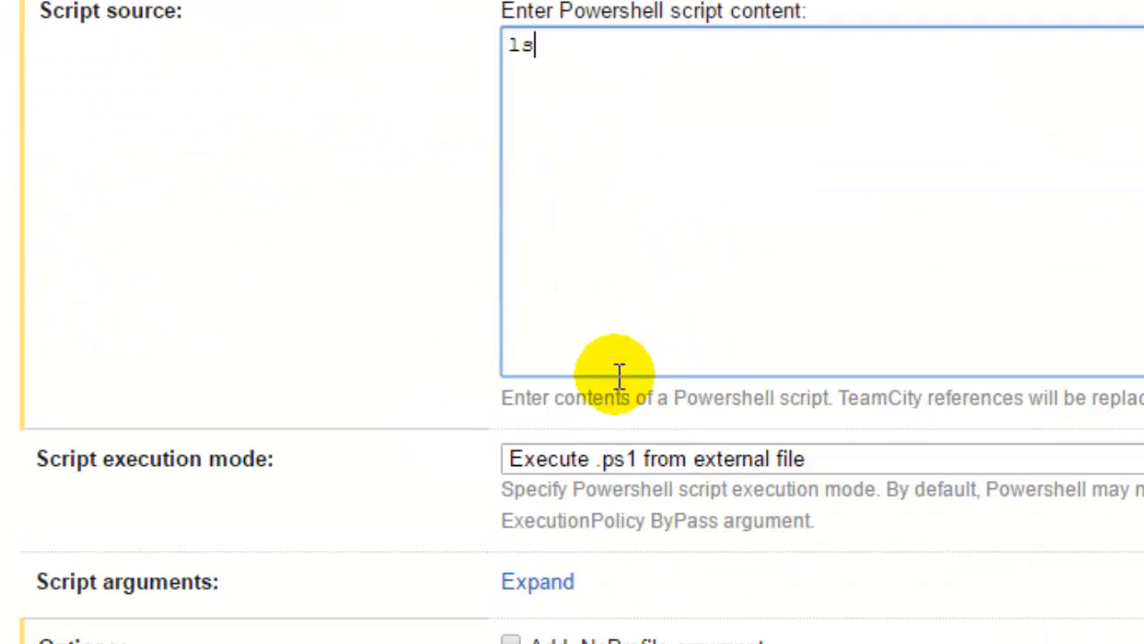
{"action": "left_click", "coordinate": [515, 43]}
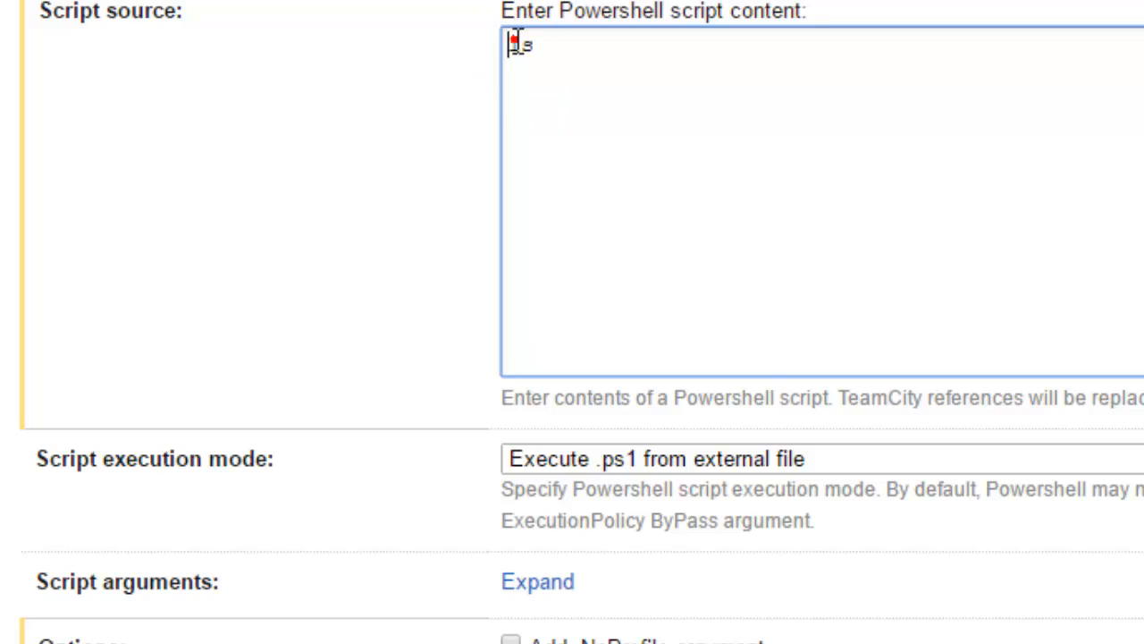
{"action": "left_click", "coordinate": [584, 102]}
{"action": "scroll", "coordinate": [264, 188], "scroll_direction": "up", "scroll_amount": 3}
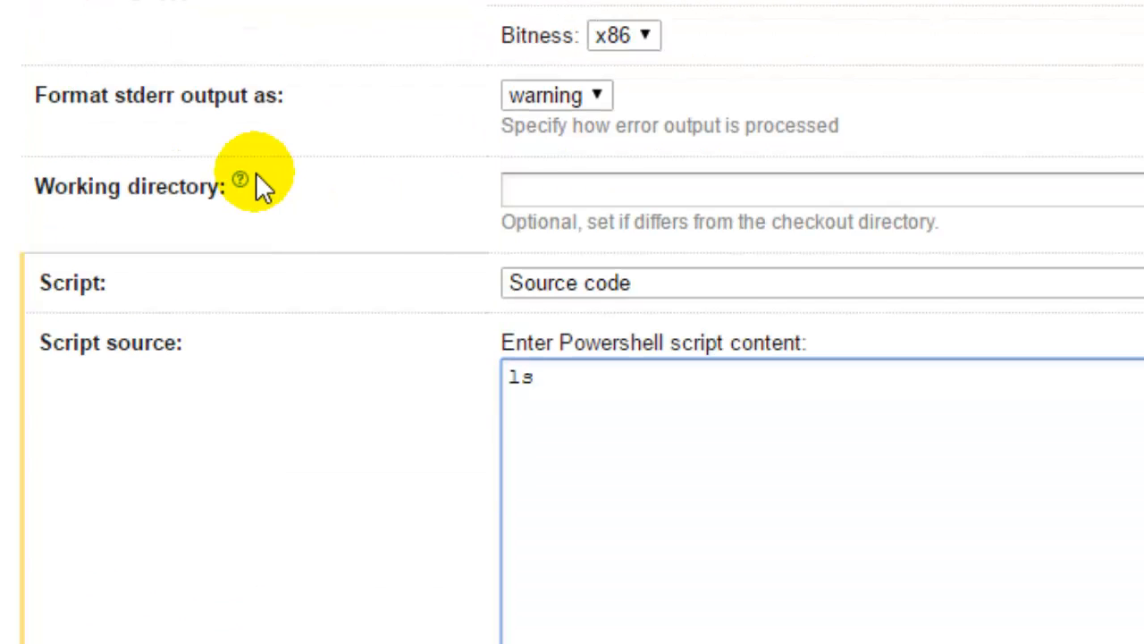
{"action": "scroll", "coordinate": [257, 174], "scroll_direction": "up", "scroll_amount": 4}
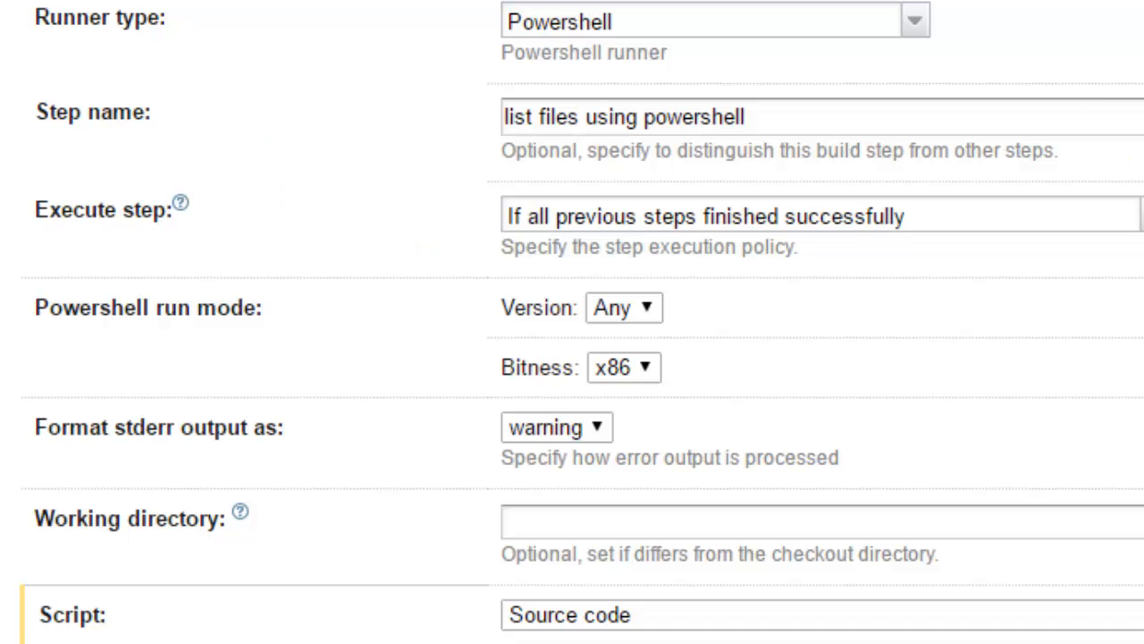